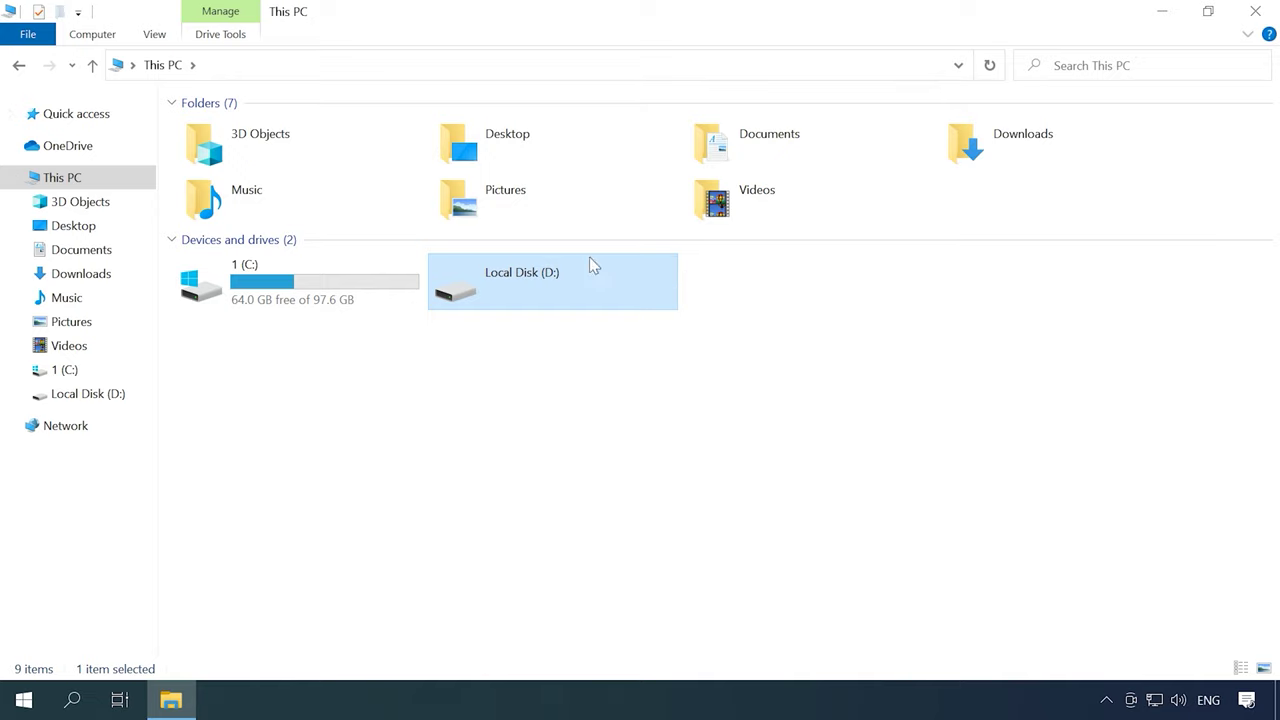
- Try to open Local Disk (D:), declining to format it, and decline initialising Disk 5 and Disk 6 in Disk Management
{"action": "double_click", "coordinate": [550, 300]}
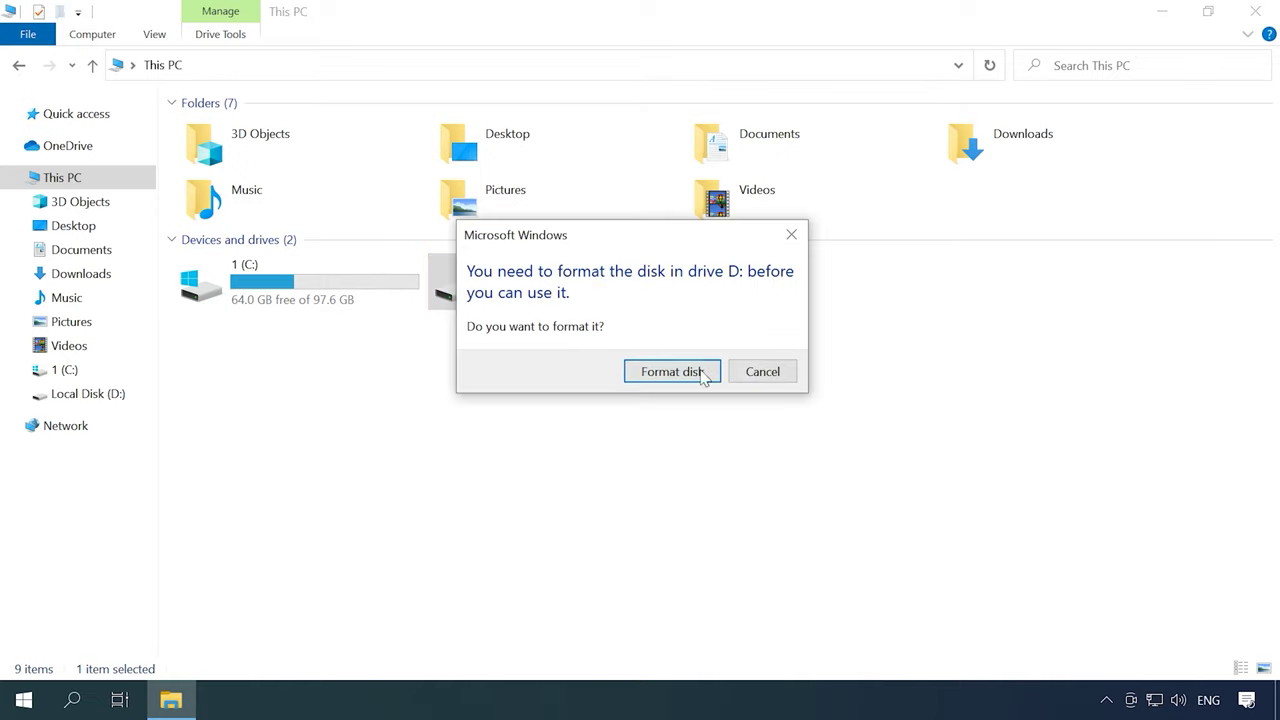
{"action": "left_click", "coordinate": [763, 372]}
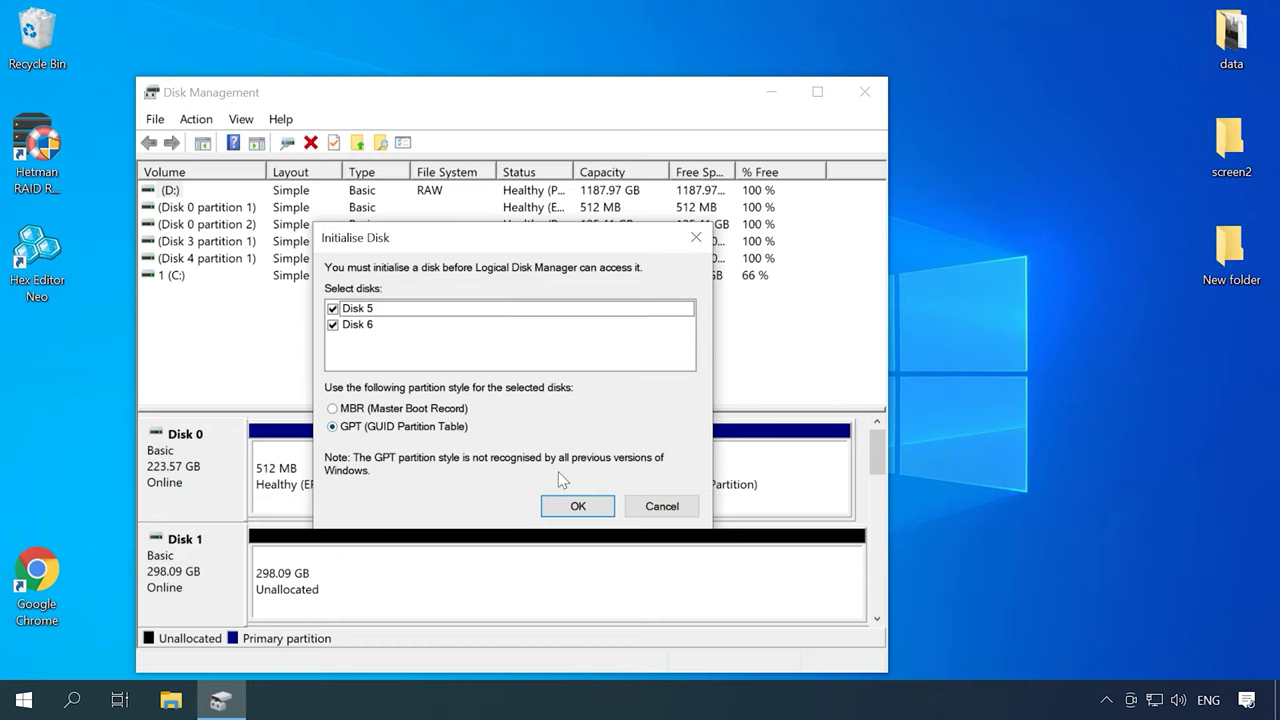
{"action": "left_click", "coordinate": [661, 507]}
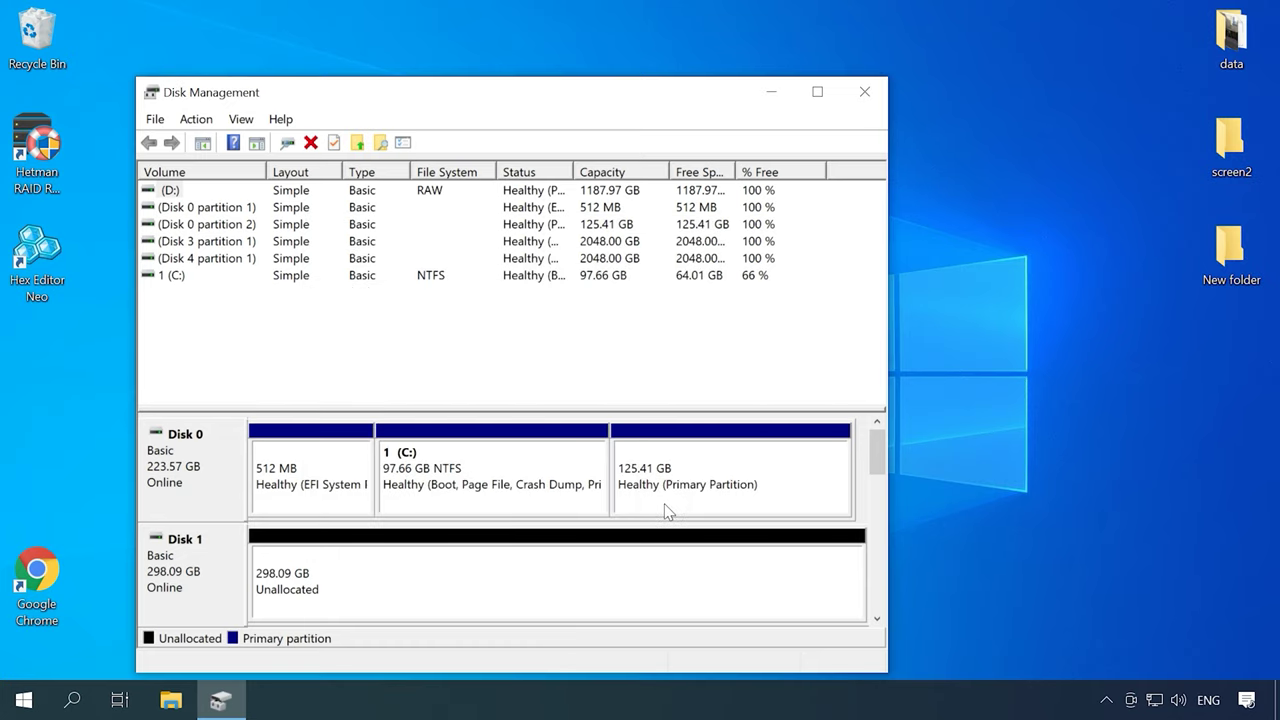
- Switch to File Explorer and try again to open Local Disk (D:) from This PC, declining to format it
{"action": "left_click", "coordinate": [171, 700]}
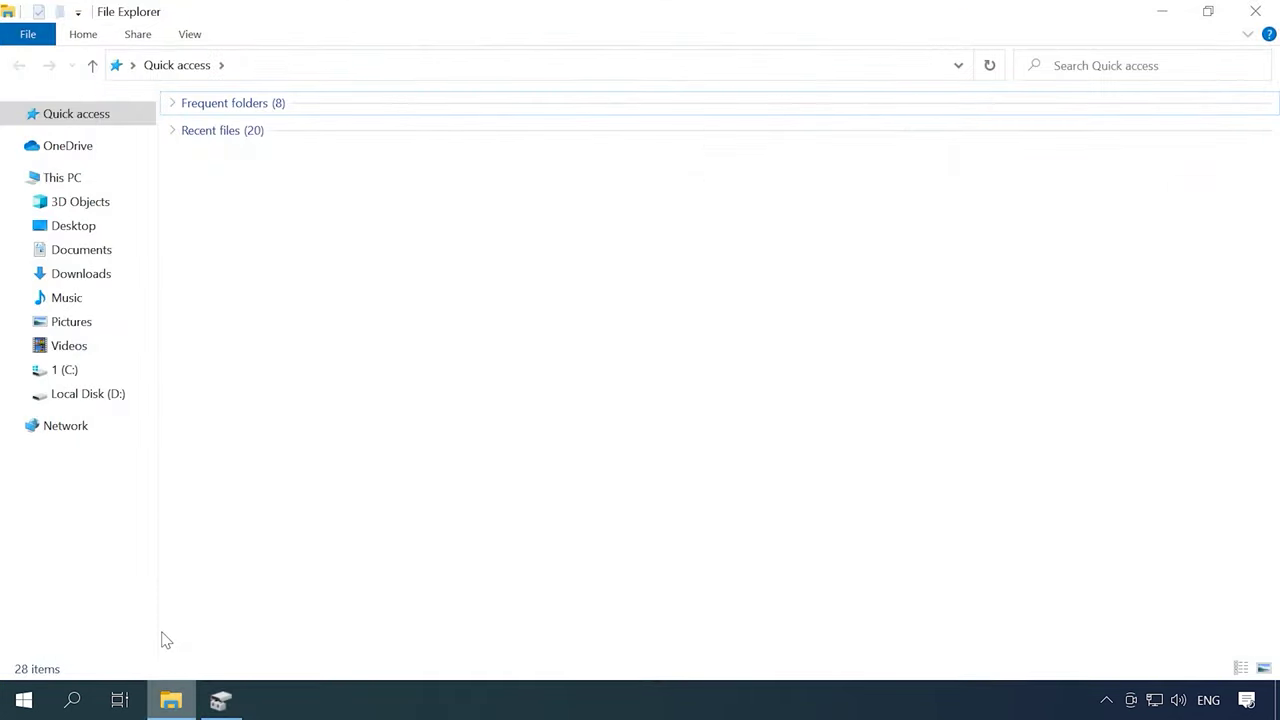
{"action": "left_click", "coordinate": [87, 178]}
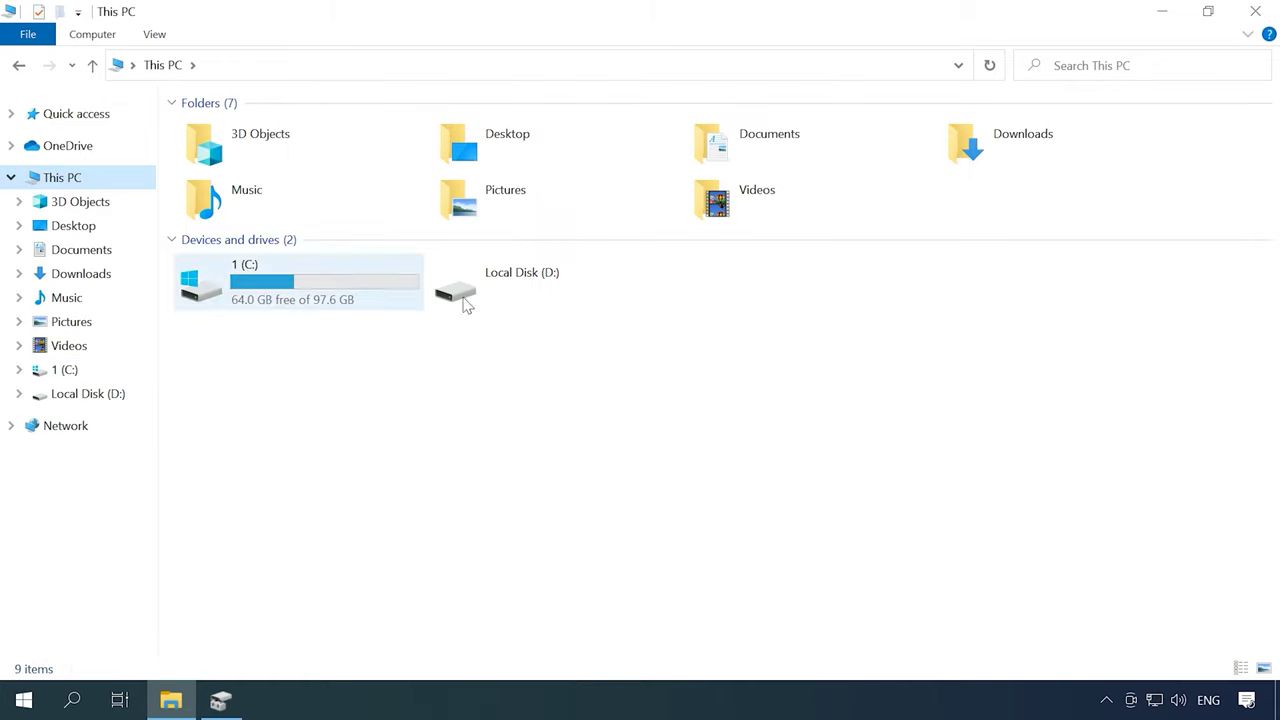
{"action": "double_click", "coordinate": [569, 279]}
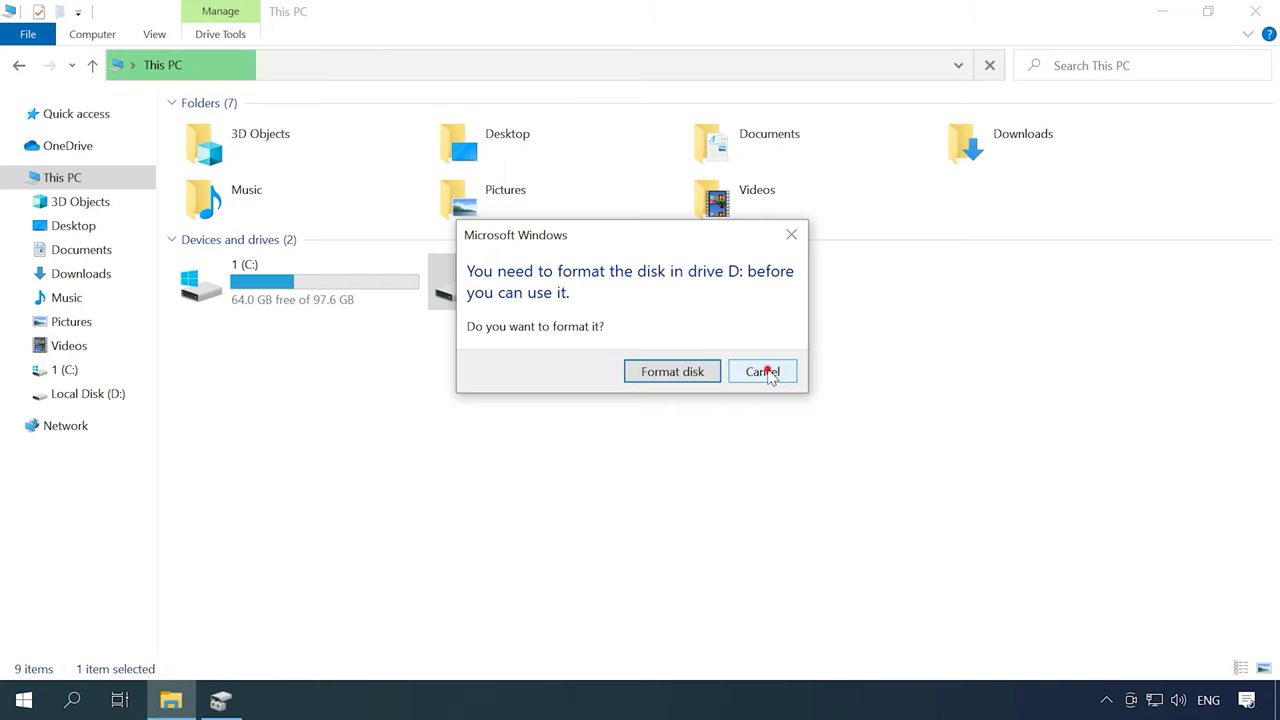
{"action": "left_click", "coordinate": [770, 374]}
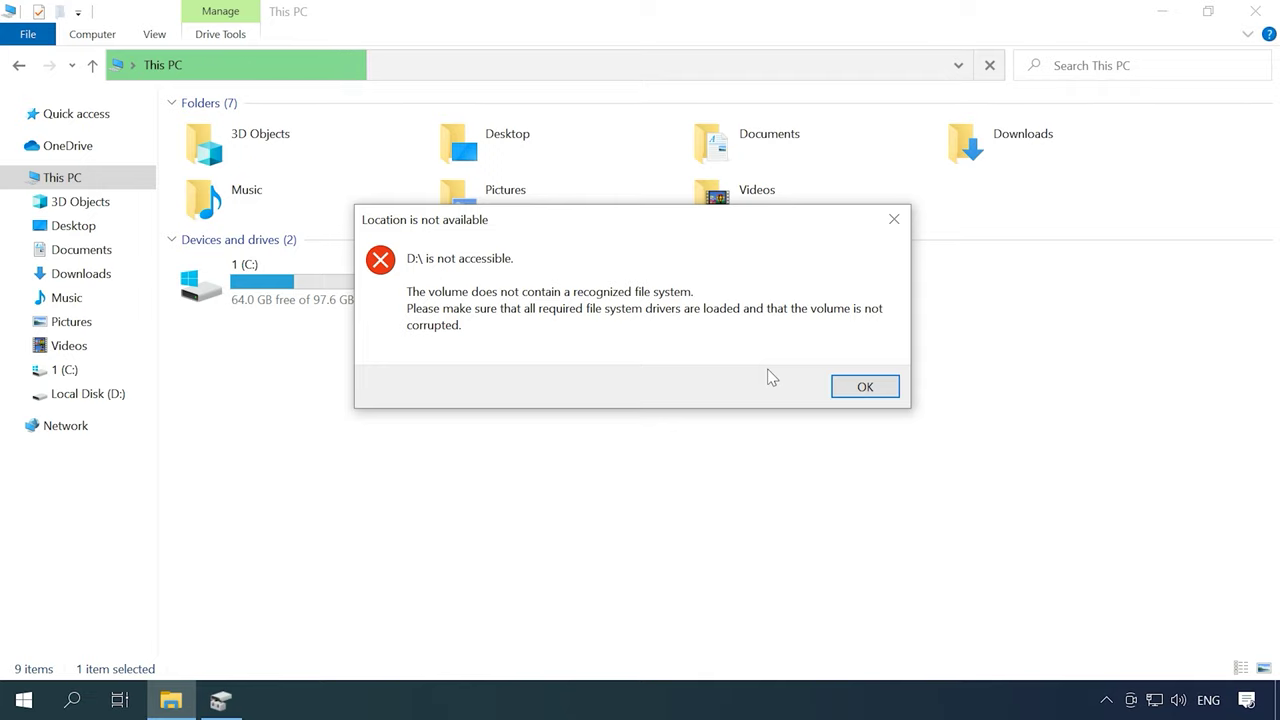
{"action": "left_click", "coordinate": [860, 386]}
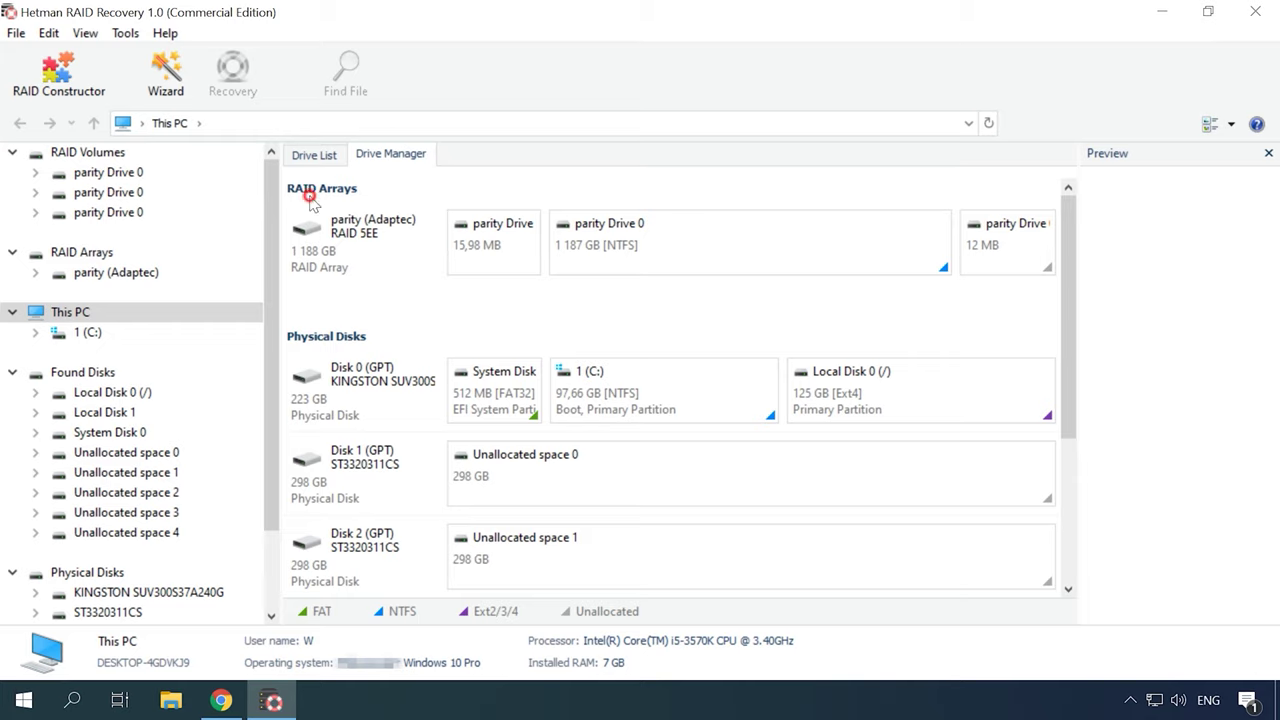
- In Hetman RAID Recovery, run a fast scan on the 1 187 GB NTFS partition of the parity (Adaptec) RAID 5EE array
{"action": "left_click", "coordinate": [333, 251]}
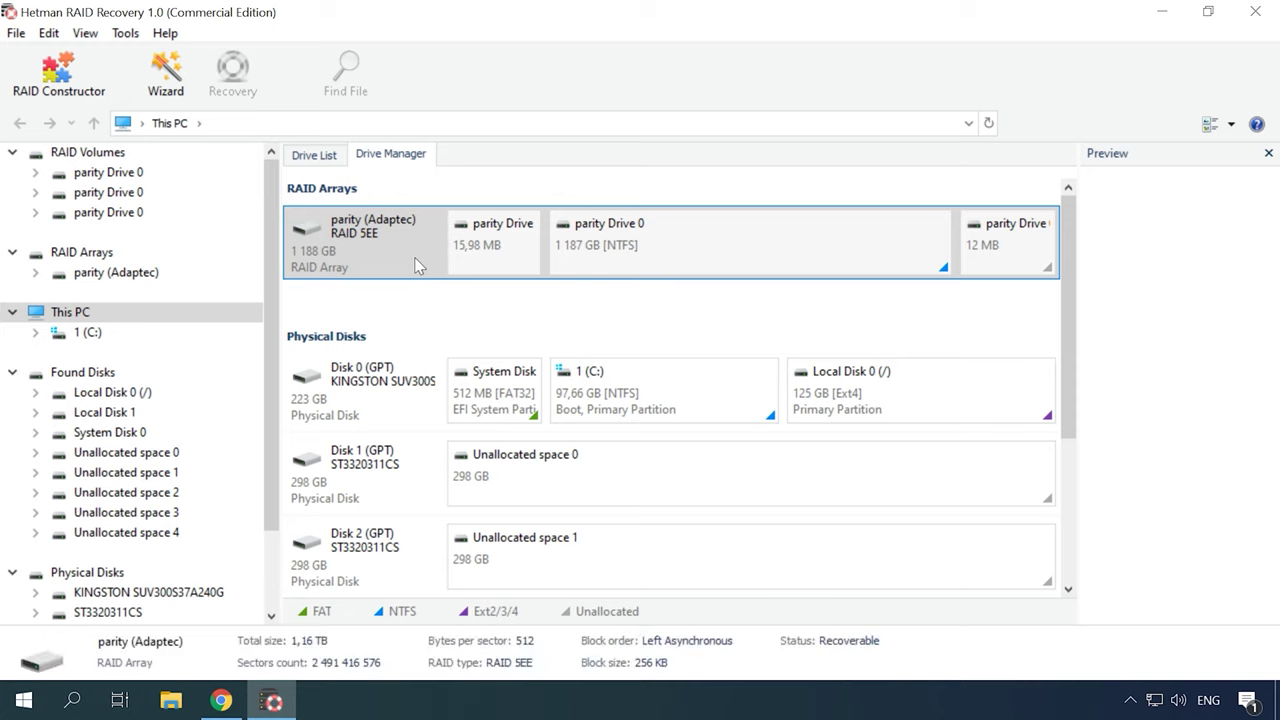
{"action": "left_click", "coordinate": [697, 246]}
{"action": "right_click", "coordinate": [697, 247]}
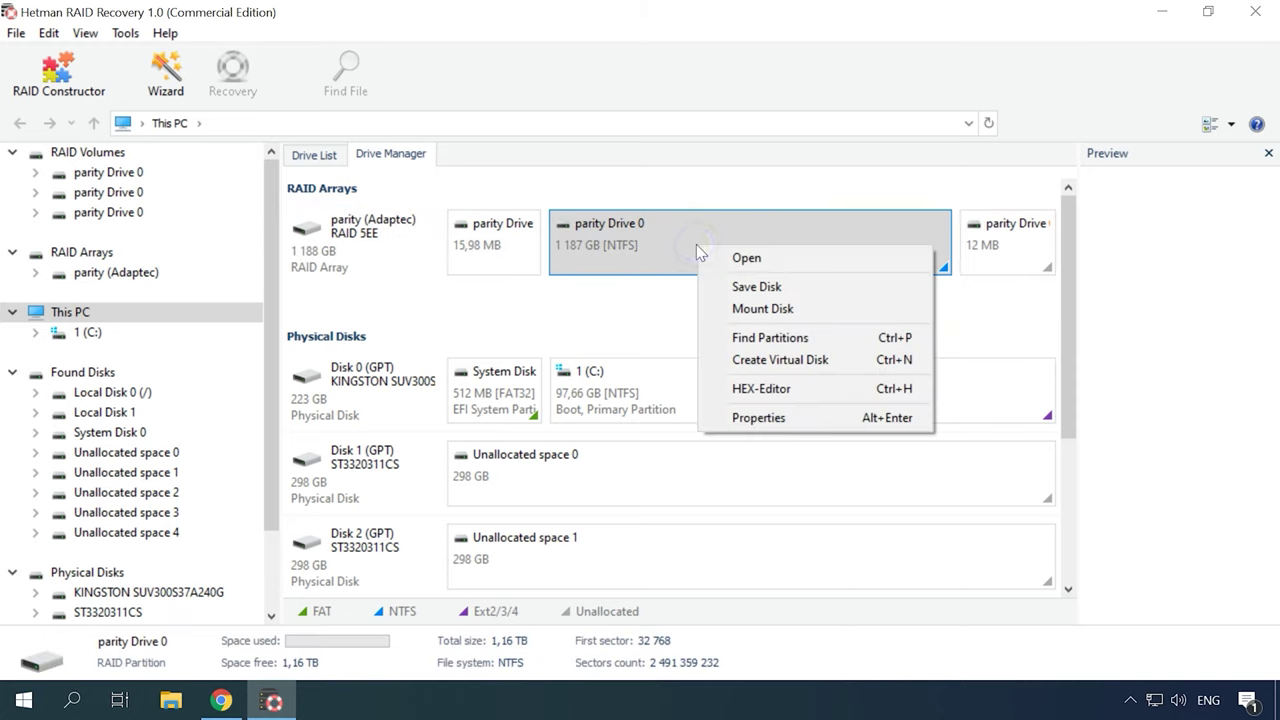
{"action": "left_click", "coordinate": [754, 272]}
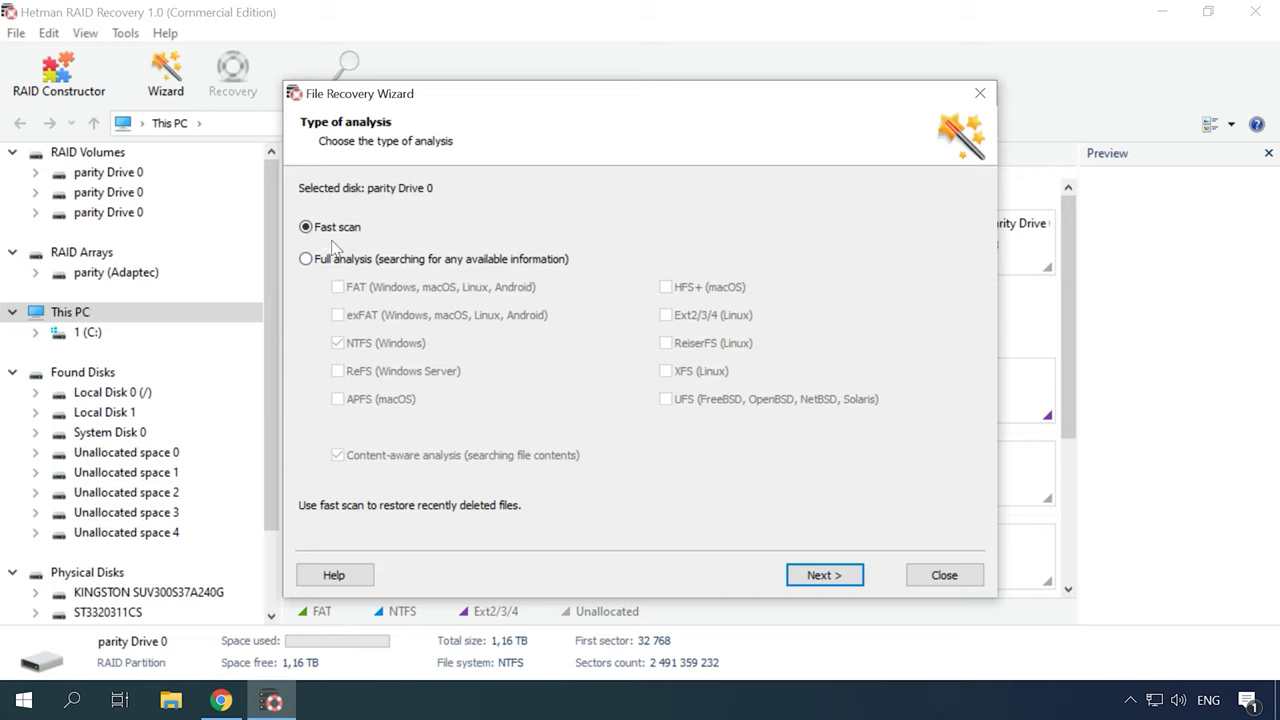
{"action": "left_click", "coordinate": [806, 578]}
{"action": "left_click", "coordinate": [826, 587]}
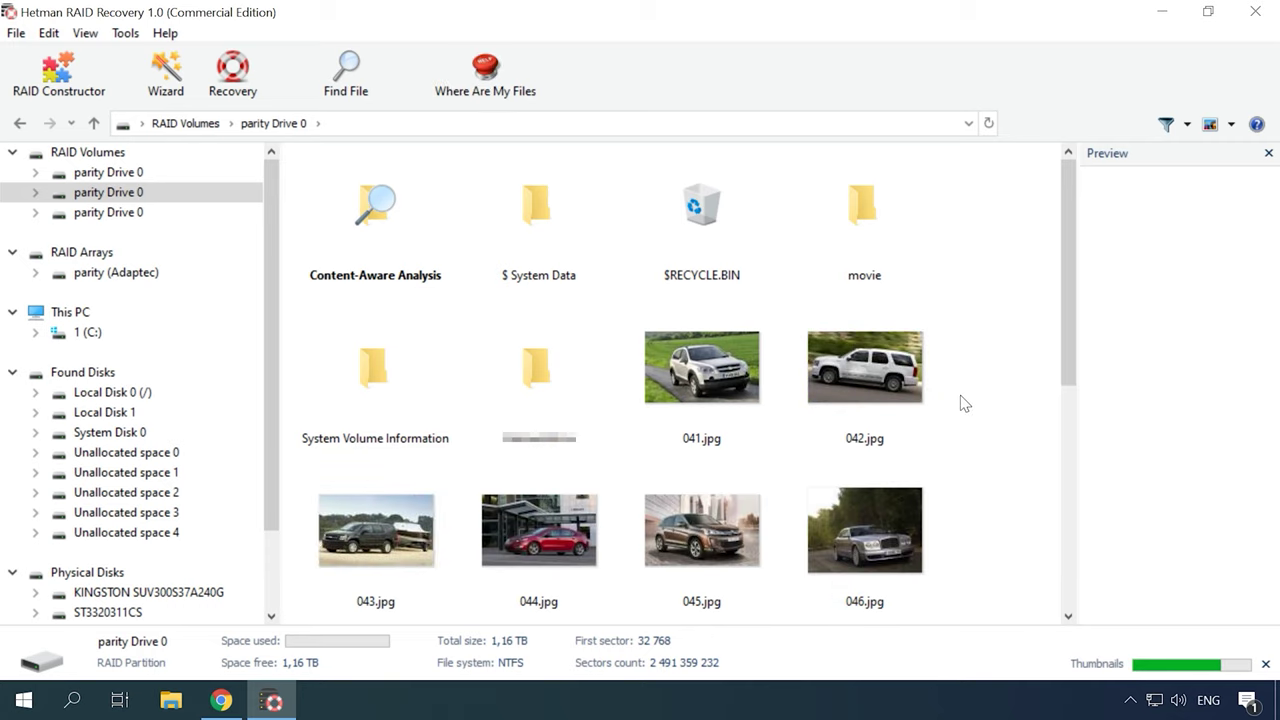
- Look through the files found on the scanned parity Drive 0 partition and preview 042.jpg
{"action": "scroll", "coordinate": [963, 403], "scroll_direction": "down", "scroll_amount": 5}
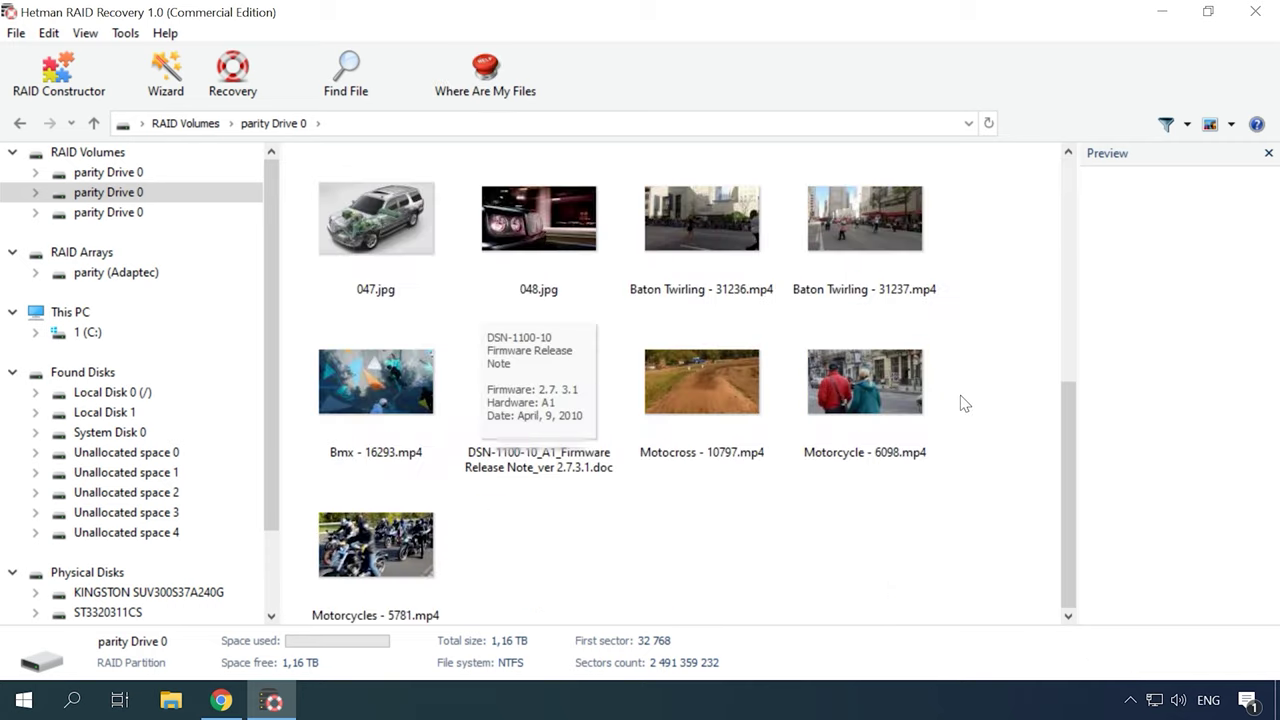
{"action": "scroll", "coordinate": [963, 403], "scroll_direction": "up", "scroll_amount": 5}
{"action": "left_click", "coordinate": [908, 405]}
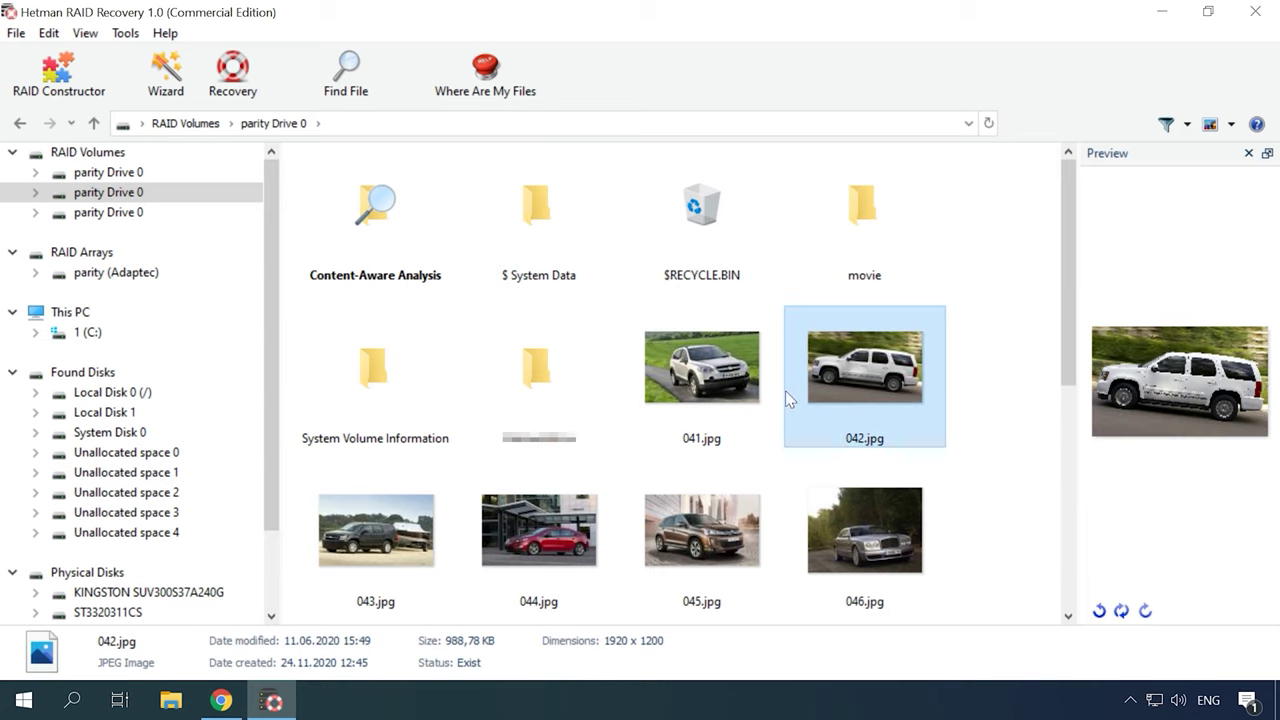
- Run a full NTFS analysis on the scanned parity Drive 0 volume with content-aware analysis turned off
{"action": "left_click", "coordinate": [108, 196]}
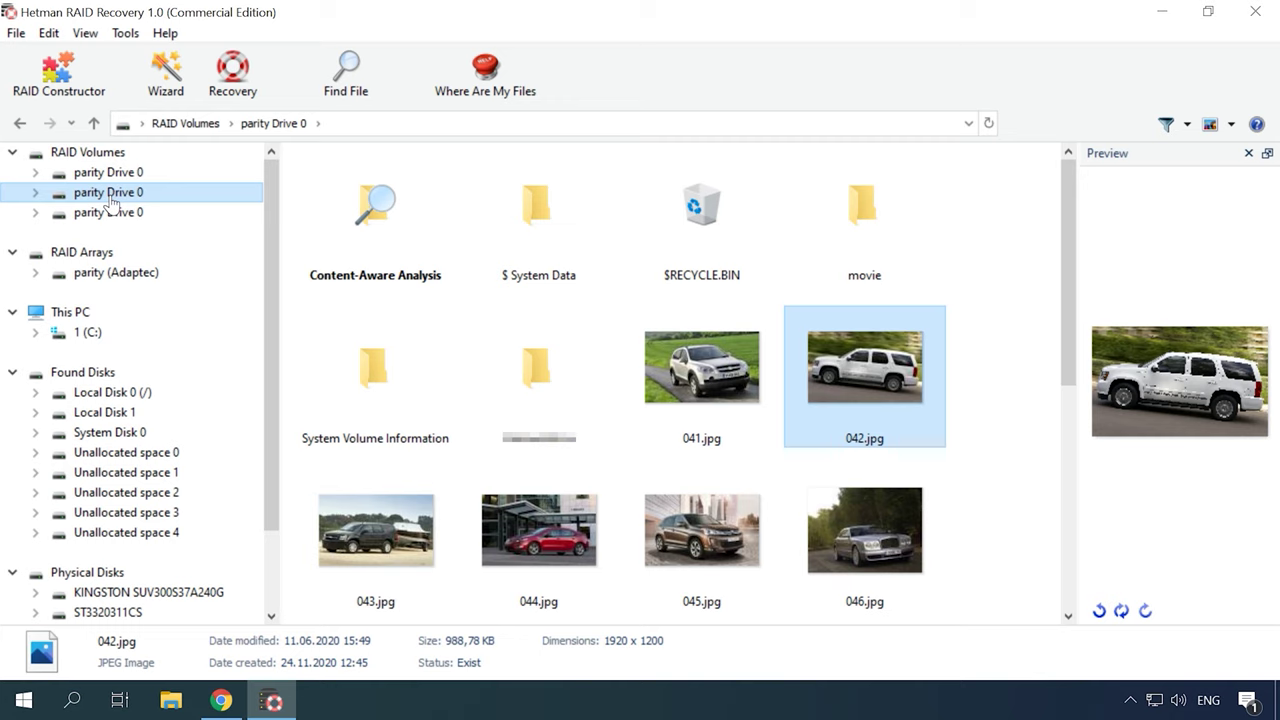
{"action": "right_click", "coordinate": [110, 200]}
{"action": "left_click", "coordinate": [162, 240]}
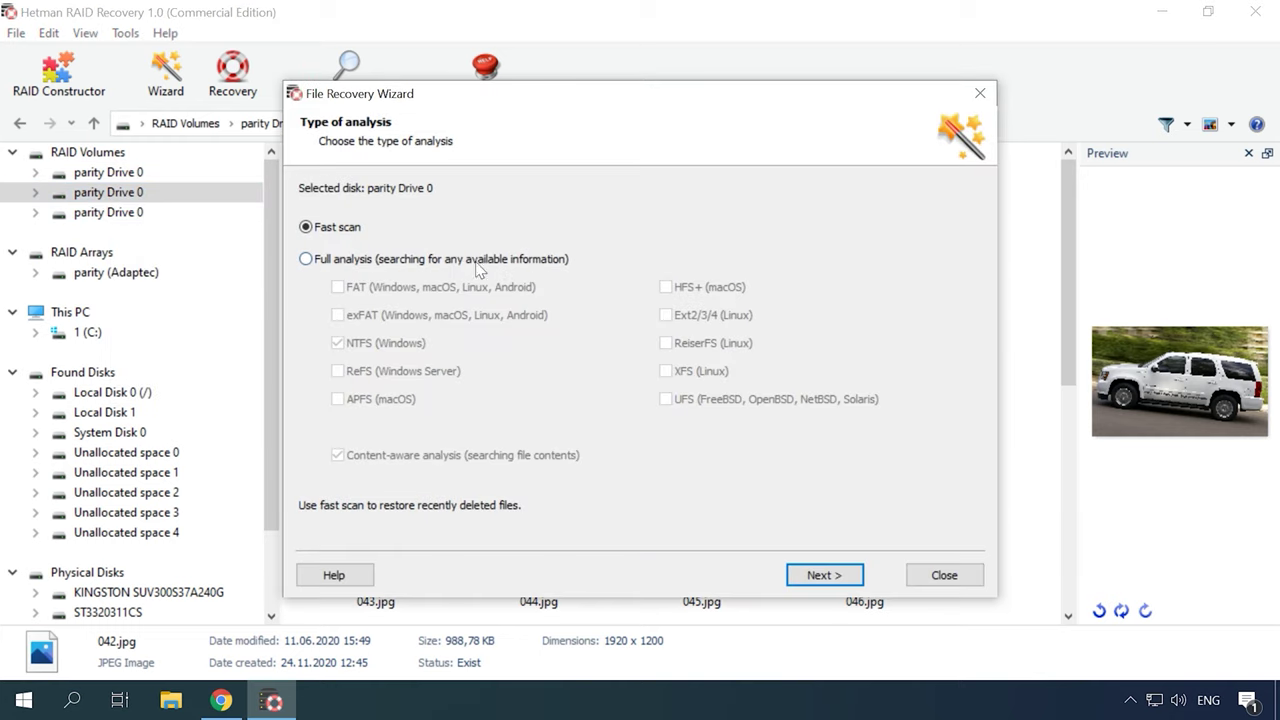
{"action": "left_click", "coordinate": [452, 262]}
{"action": "left_click", "coordinate": [405, 456]}
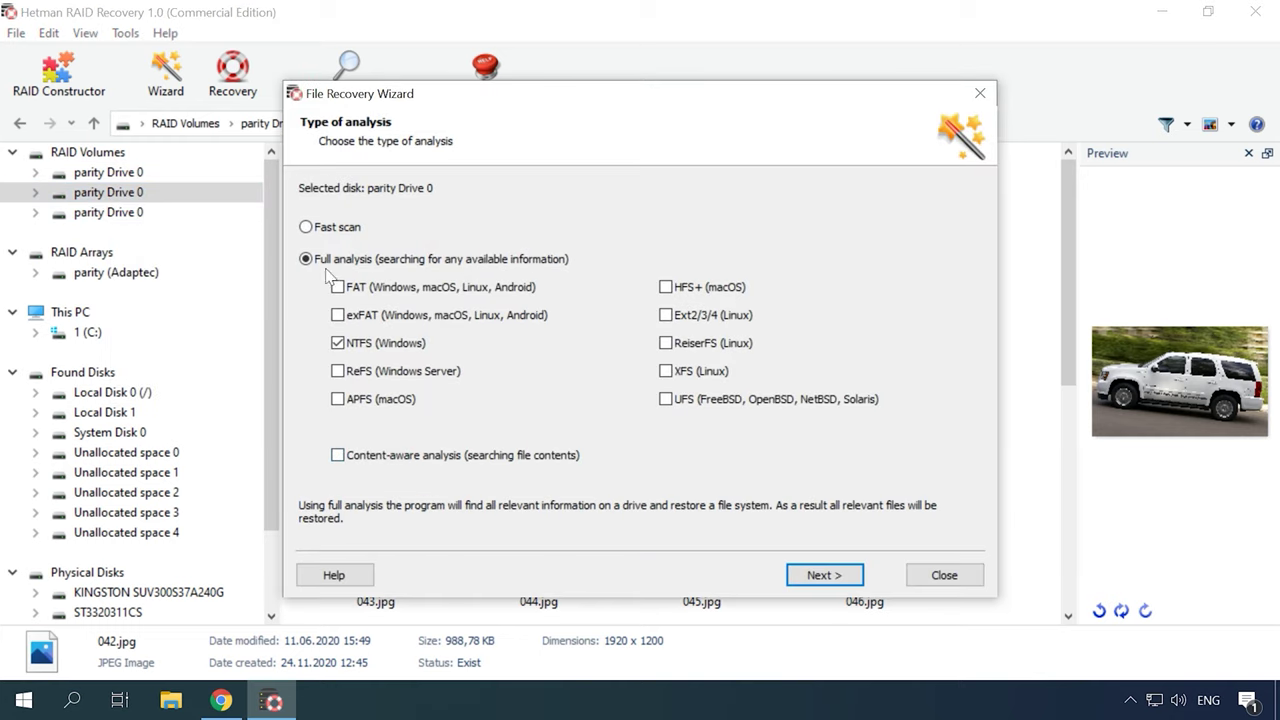
{"action": "left_click", "coordinate": [822, 576]}
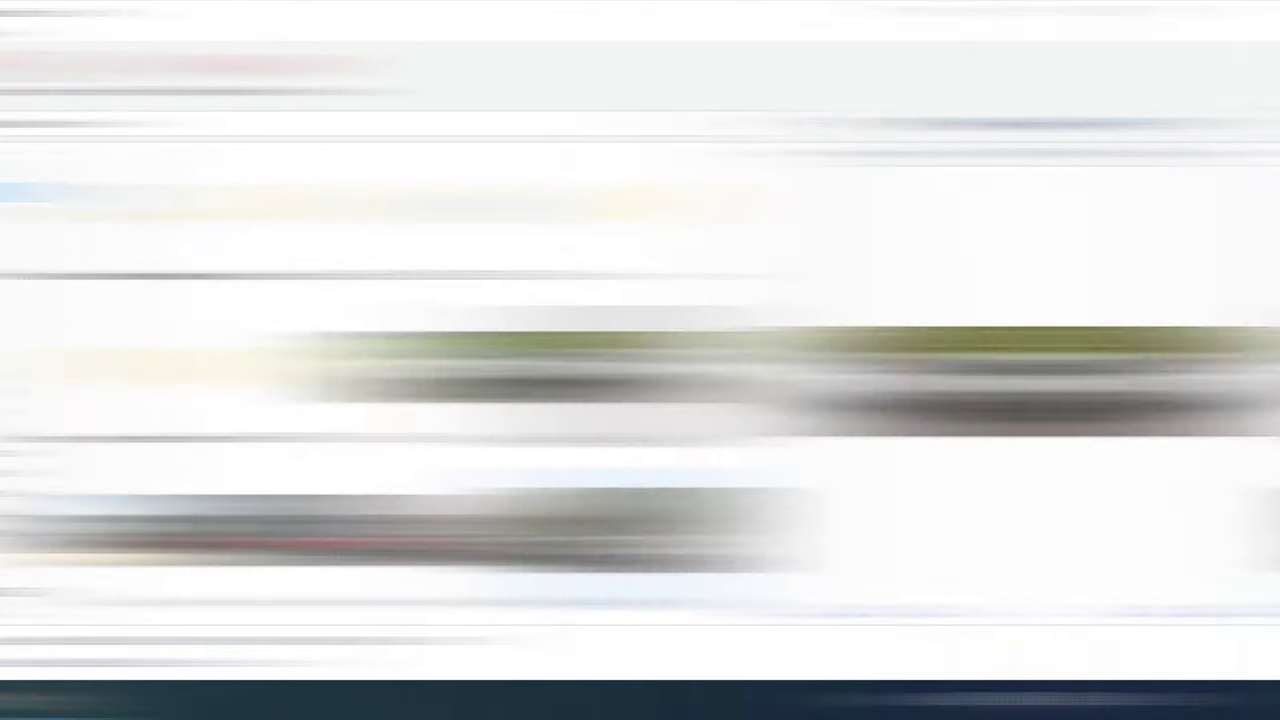
- Check the analysed volume's root files and the contents of its movie and Автомобили folders
{"action": "scroll", "coordinate": [960, 460], "scroll_direction": "down", "scroll_amount": 5}
{"action": "scroll", "coordinate": [960, 471], "scroll_direction": "up", "scroll_amount": 5}
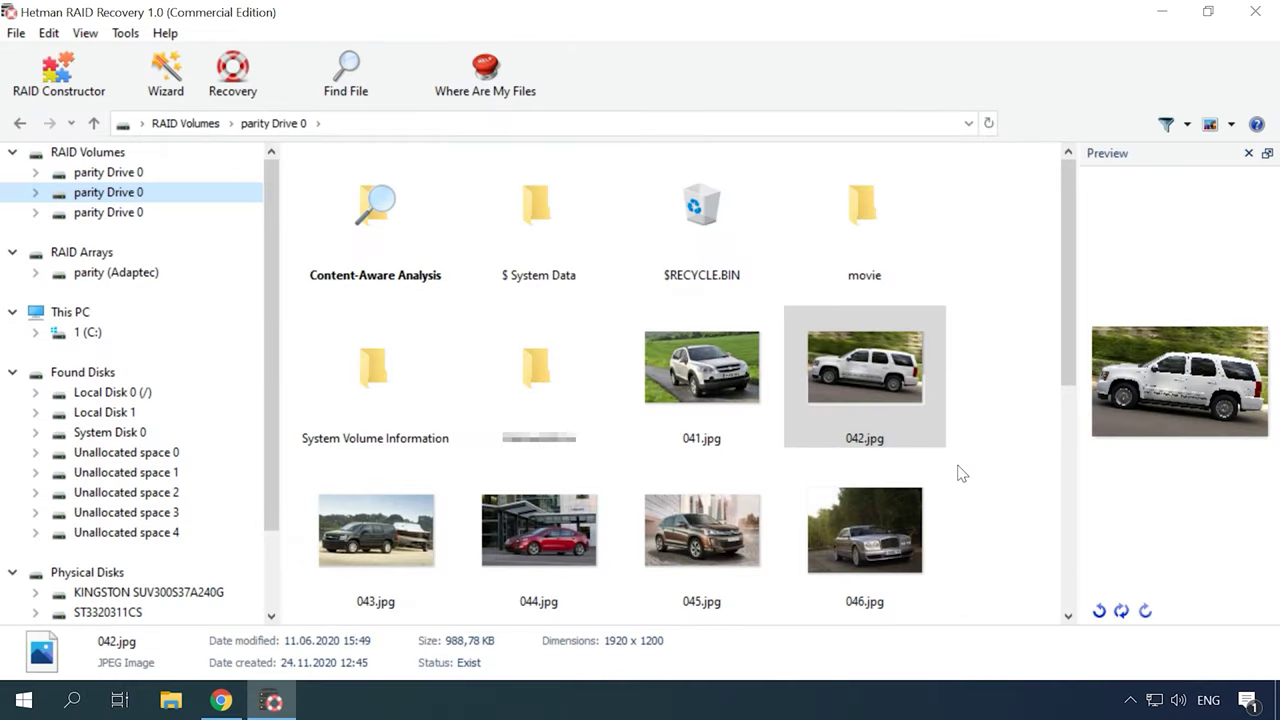
{"action": "left_click", "coordinate": [893, 237]}
{"action": "double_click", "coordinate": [893, 237]}
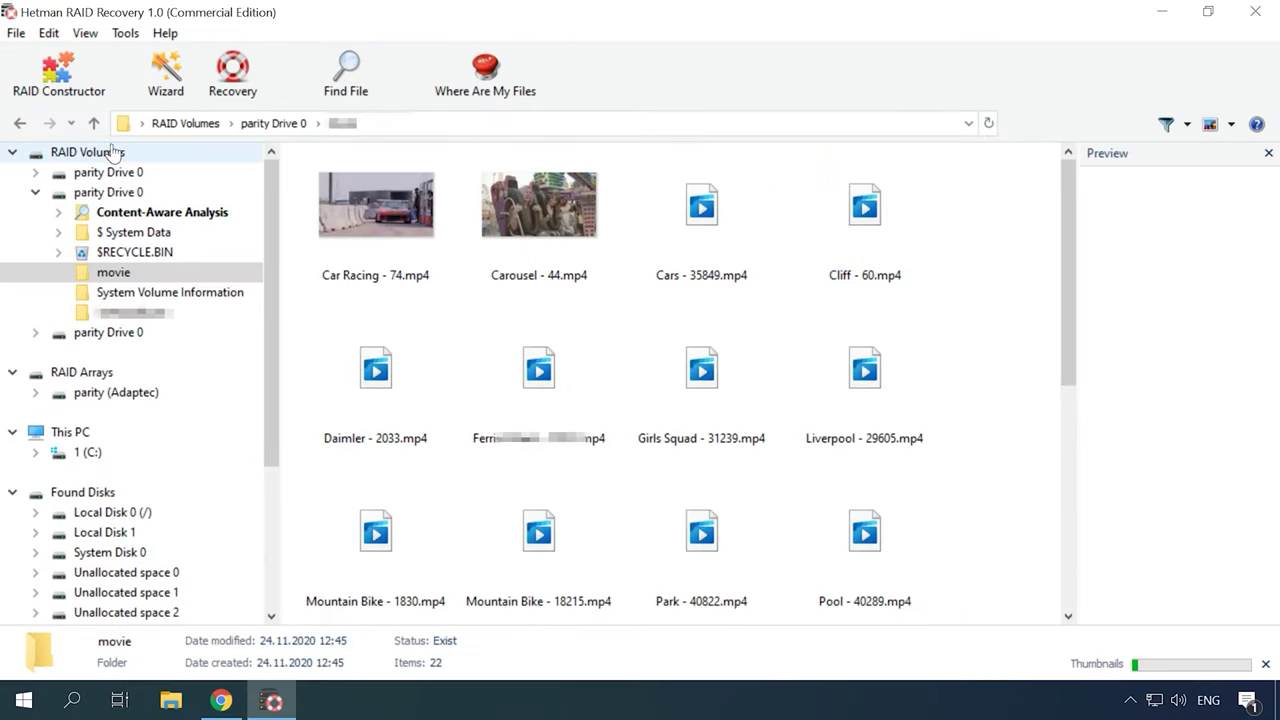
{"action": "left_click", "coordinate": [94, 123]}
{"action": "double_click", "coordinate": [502, 396]}
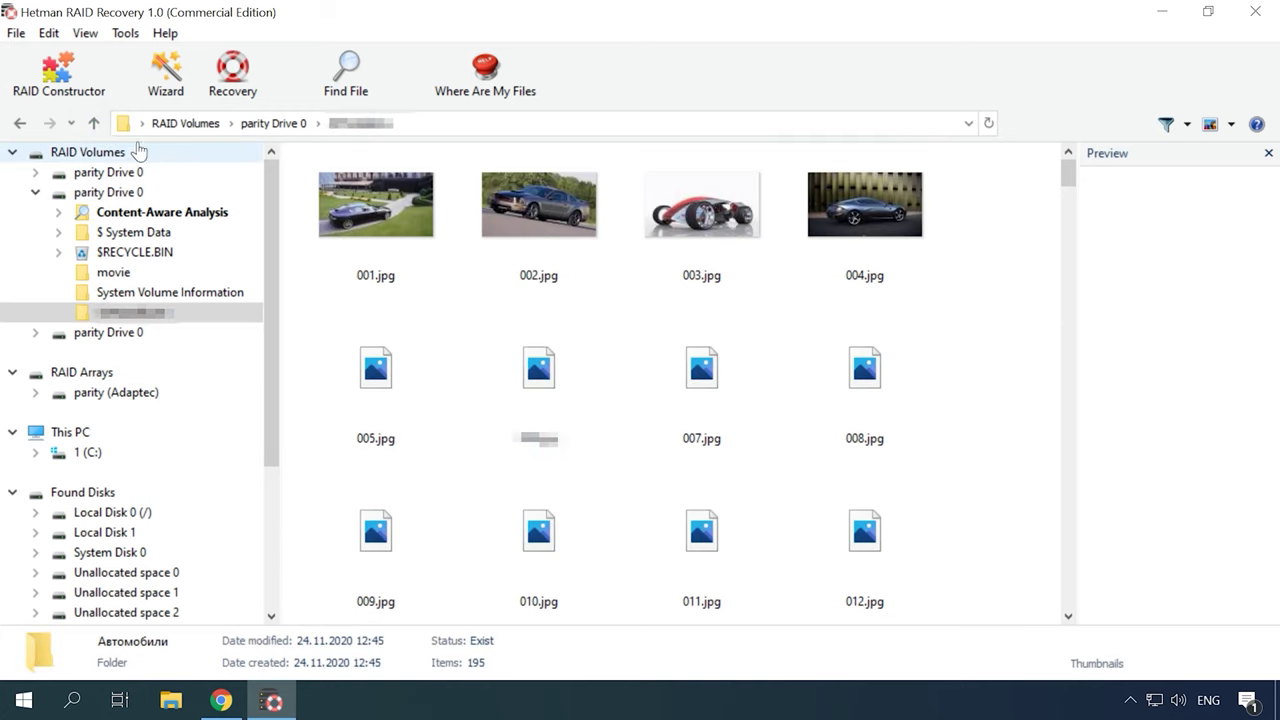
{"action": "left_click", "coordinate": [94, 123]}
- Examine the thumbnails of the video files in the movie folder and return to the volume's root
{"action": "double_click", "coordinate": [888, 210]}
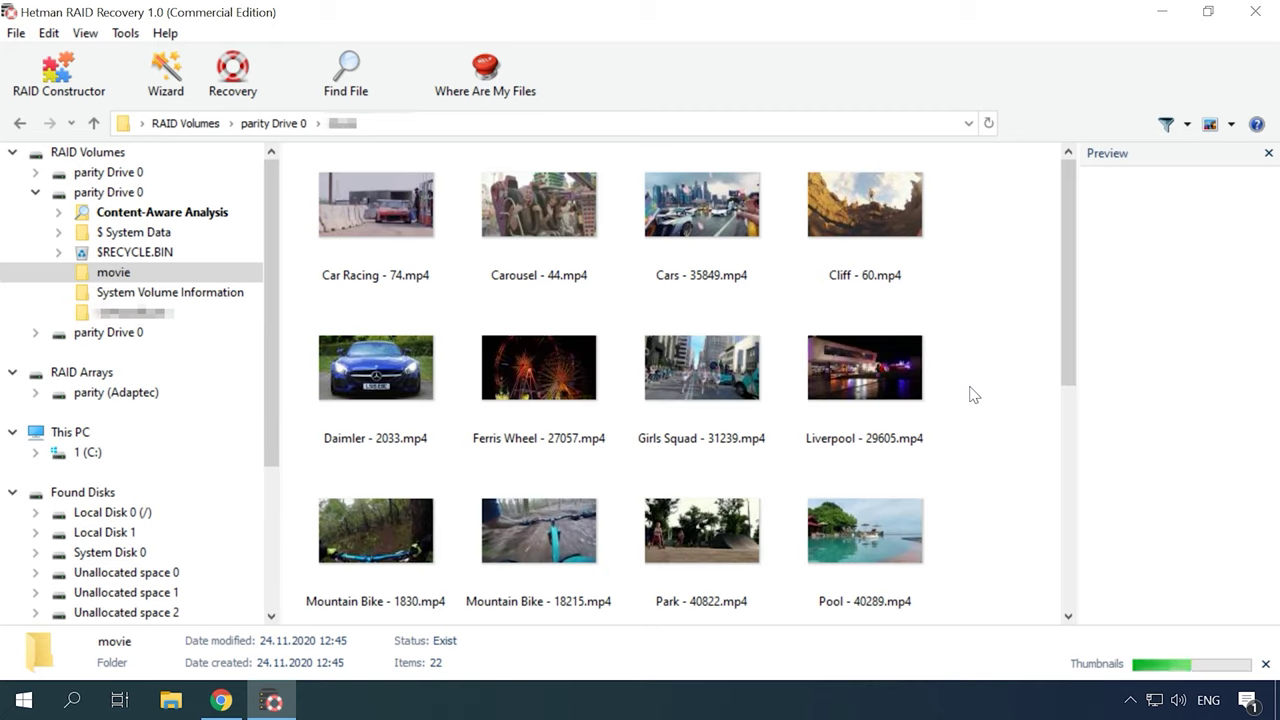
{"action": "scroll", "coordinate": [975, 395], "scroll_direction": "down", "scroll_amount": 2}
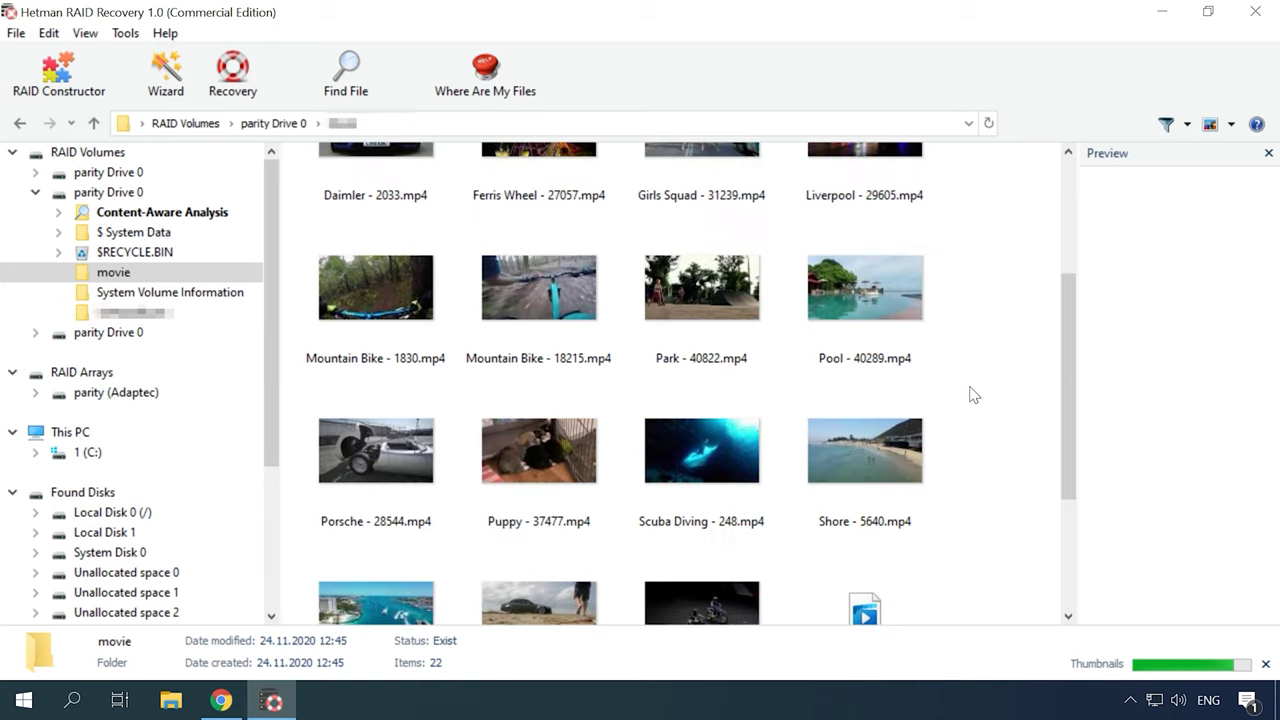
{"action": "scroll", "coordinate": [975, 395], "scroll_direction": "down", "scroll_amount": 2}
{"action": "scroll", "coordinate": [965, 390], "scroll_direction": "up", "scroll_amount": 4}
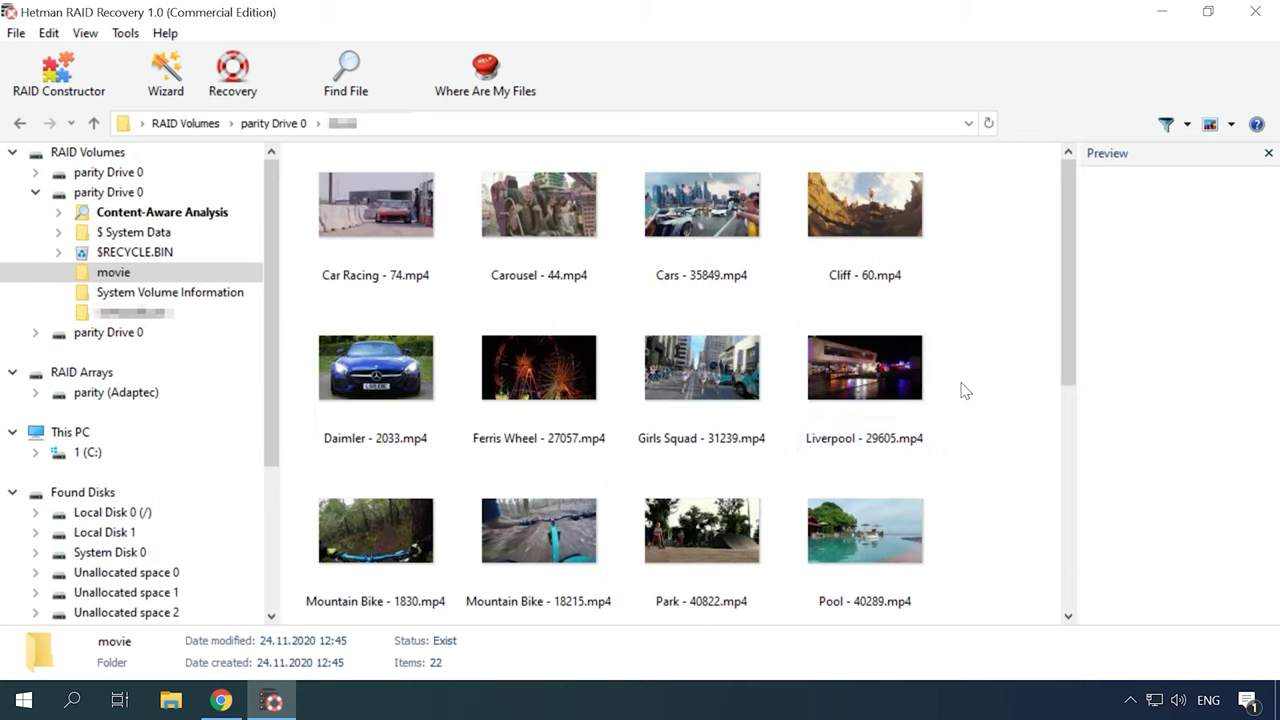
{"action": "left_click", "coordinate": [94, 123]}
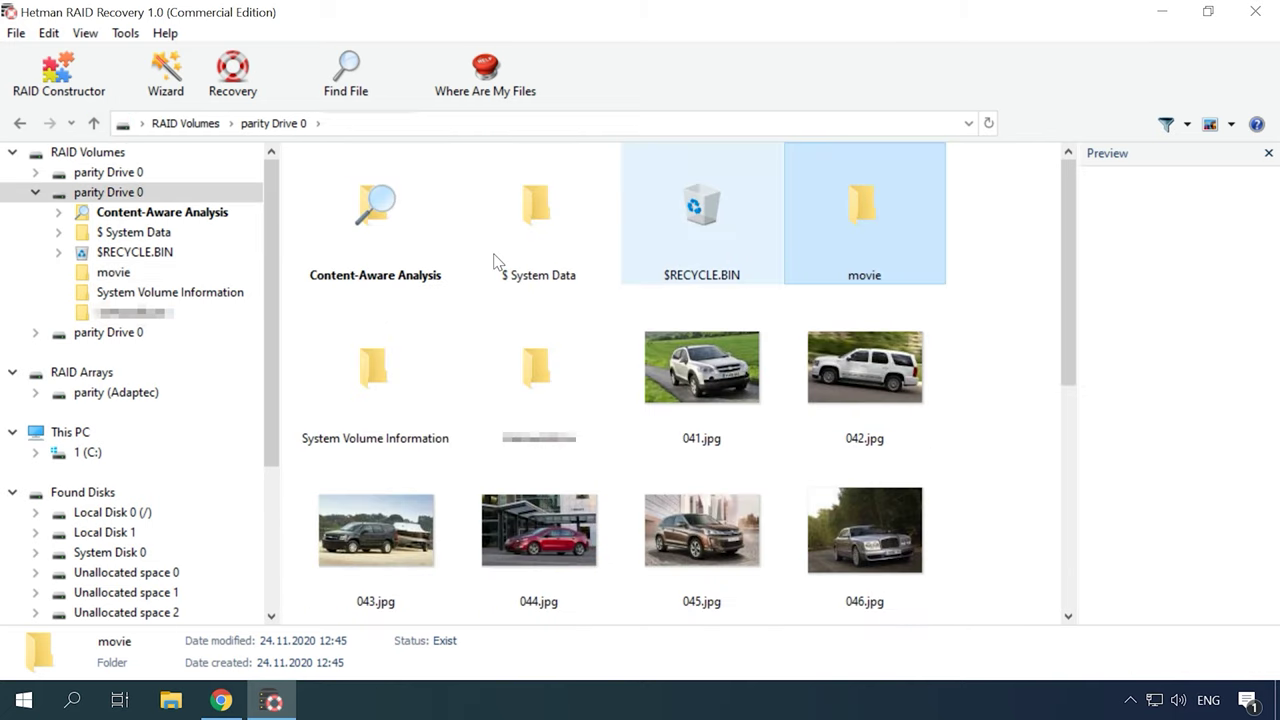
- Examine the thumbnails of the car images in the Автомобили folder
{"action": "double_click", "coordinate": [505, 375]}
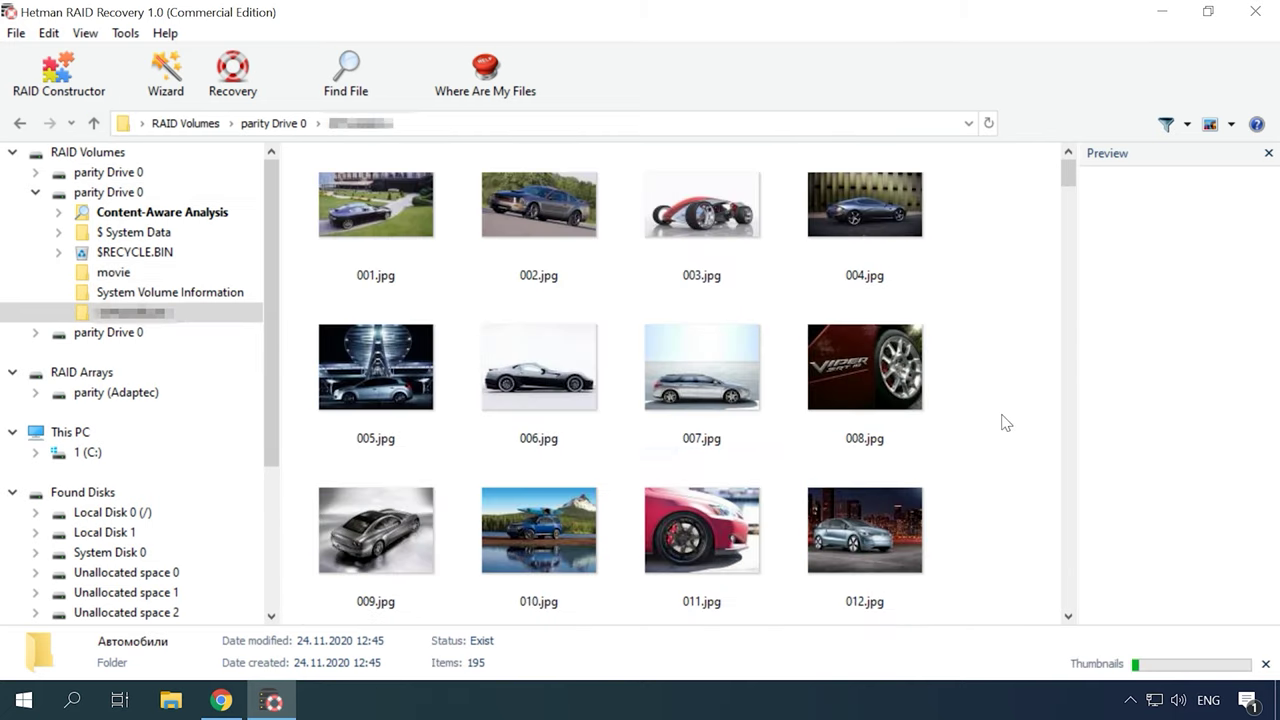
{"action": "scroll", "coordinate": [1001, 425], "scroll_direction": "down", "scroll_amount": 10}
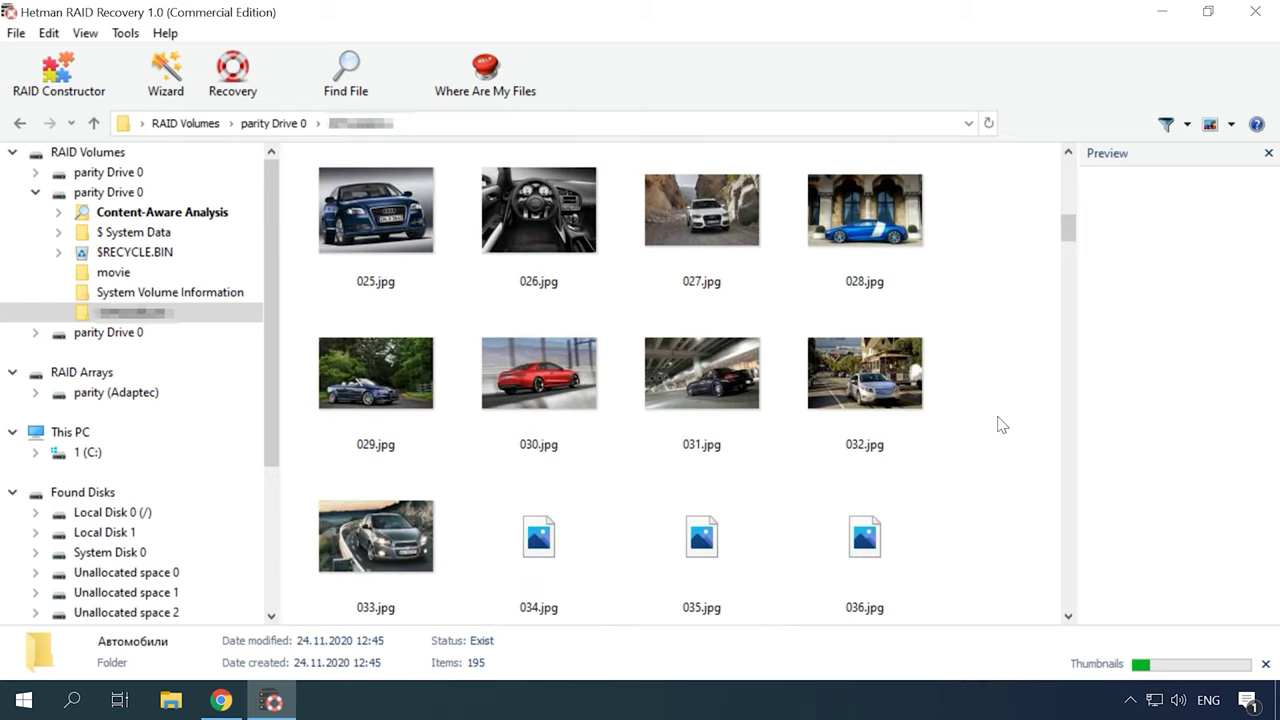
{"action": "scroll", "coordinate": [1001, 425], "scroll_direction": "down", "scroll_amount": 2}
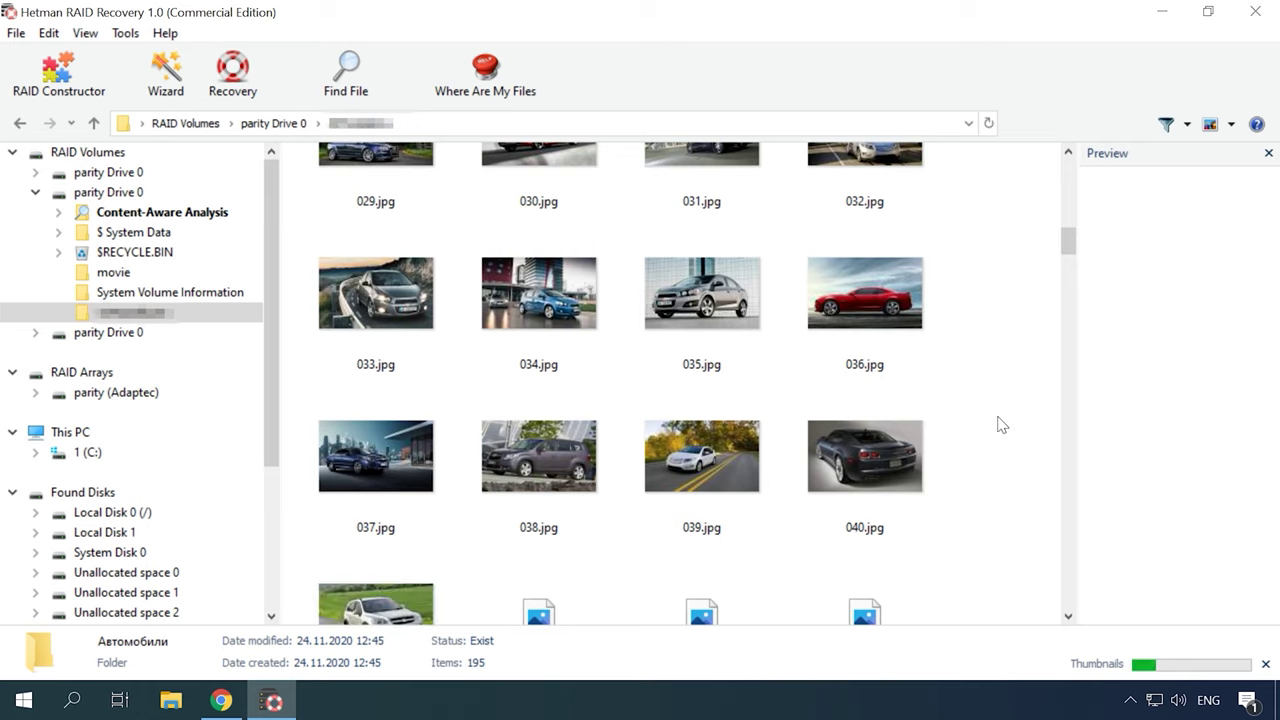
{"action": "scroll", "coordinate": [1001, 425], "scroll_direction": "up", "scroll_amount": 12}
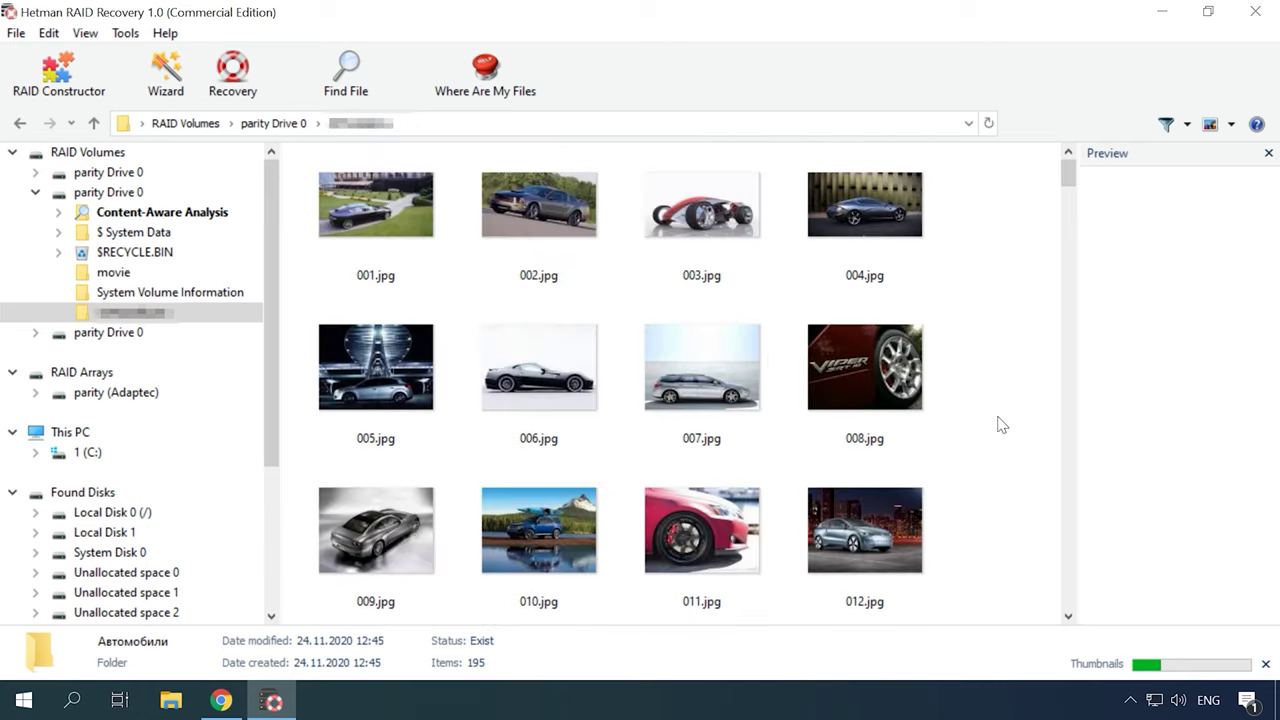
- Inspect the details of the parity (Adaptec) RAID array and its NTFS partition in Drive Manager
{"action": "left_click", "coordinate": [92, 432]}
{"action": "left_click", "coordinate": [326, 262]}
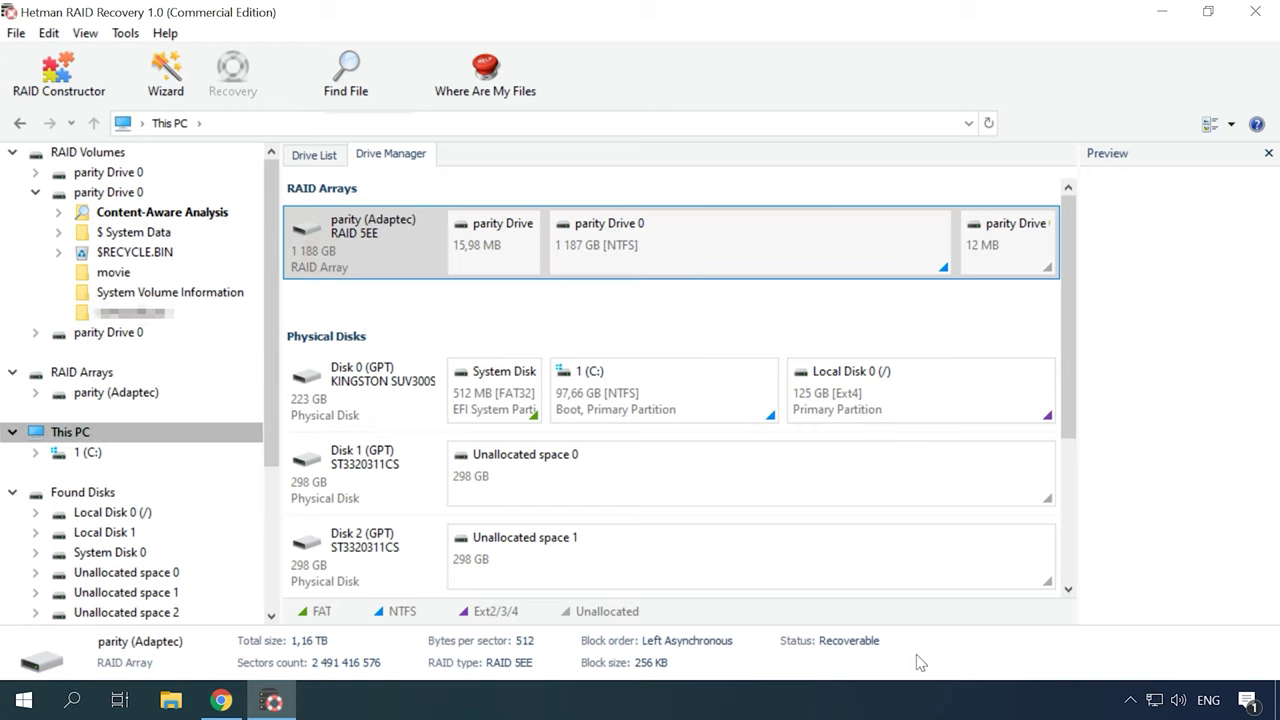
{"action": "left_click", "coordinate": [658, 245]}
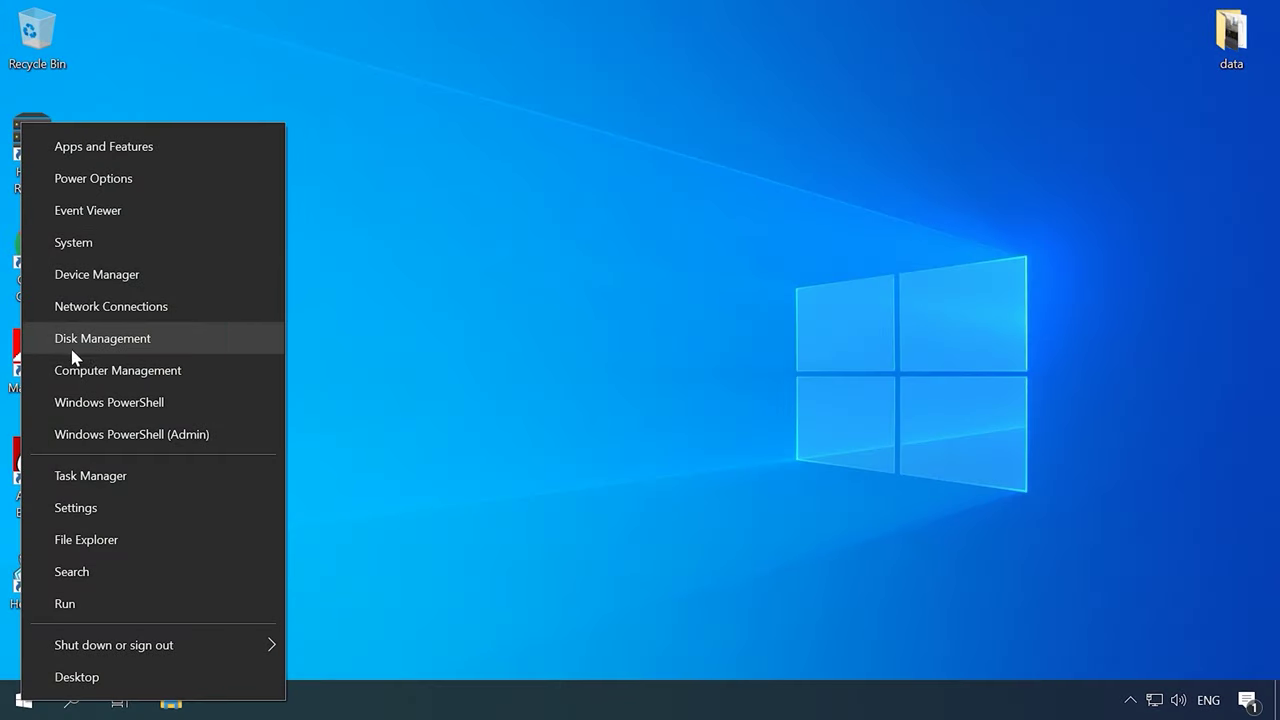
- Open Device Manager full screen and locate the Marvell 92xx SATA 6G Controller among the storage controllers
{"action": "left_click", "coordinate": [120, 284]}
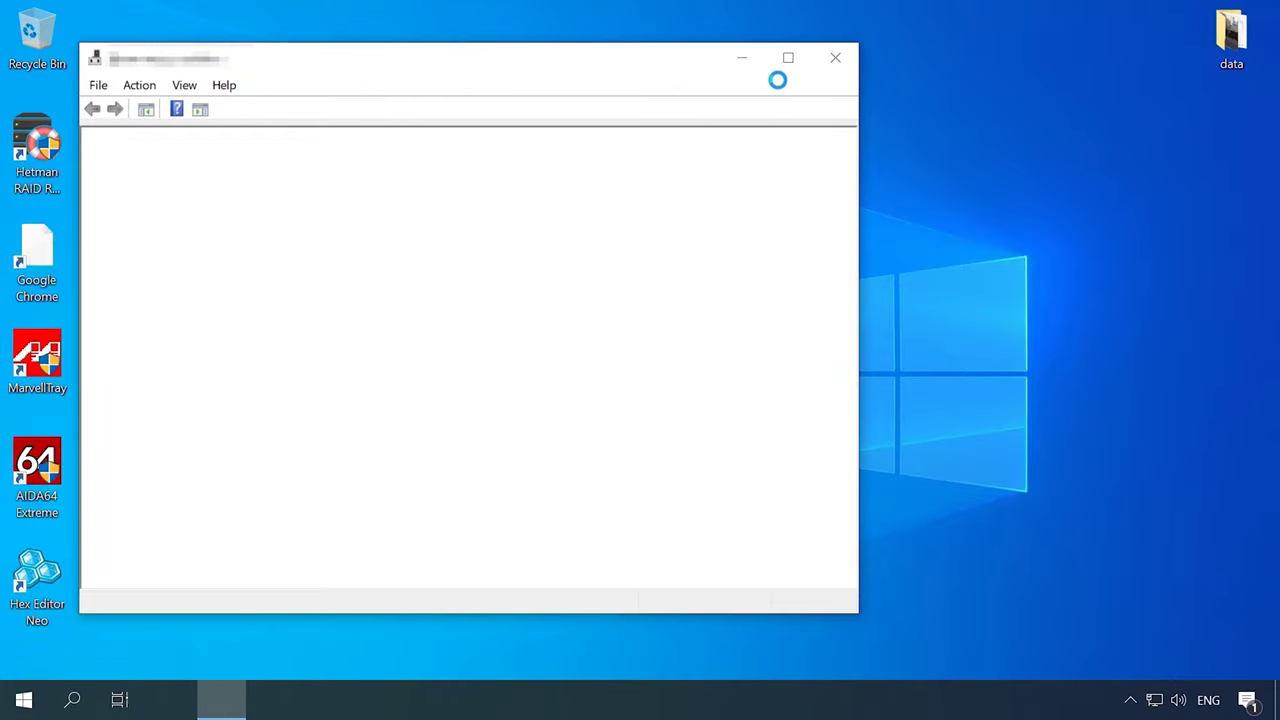
{"action": "left_click", "coordinate": [788, 57]}
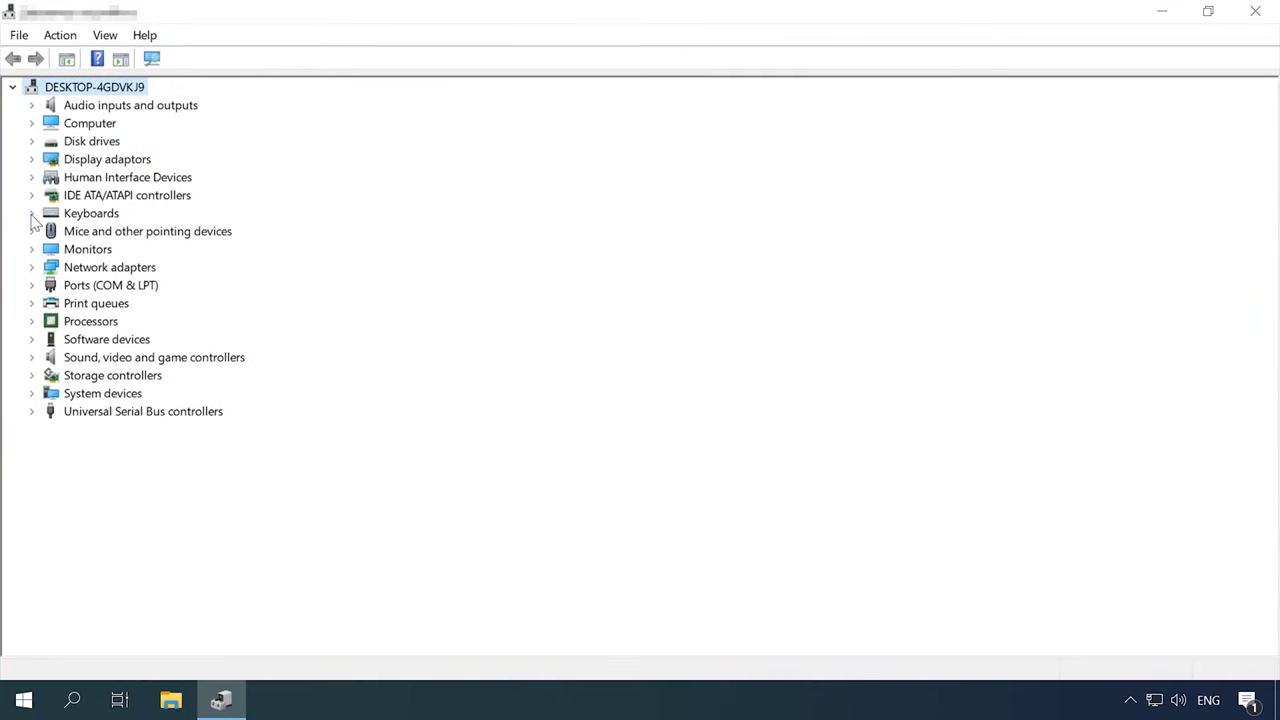
{"action": "left_click", "coordinate": [31, 268]}
{"action": "left_click", "coordinate": [31, 266]}
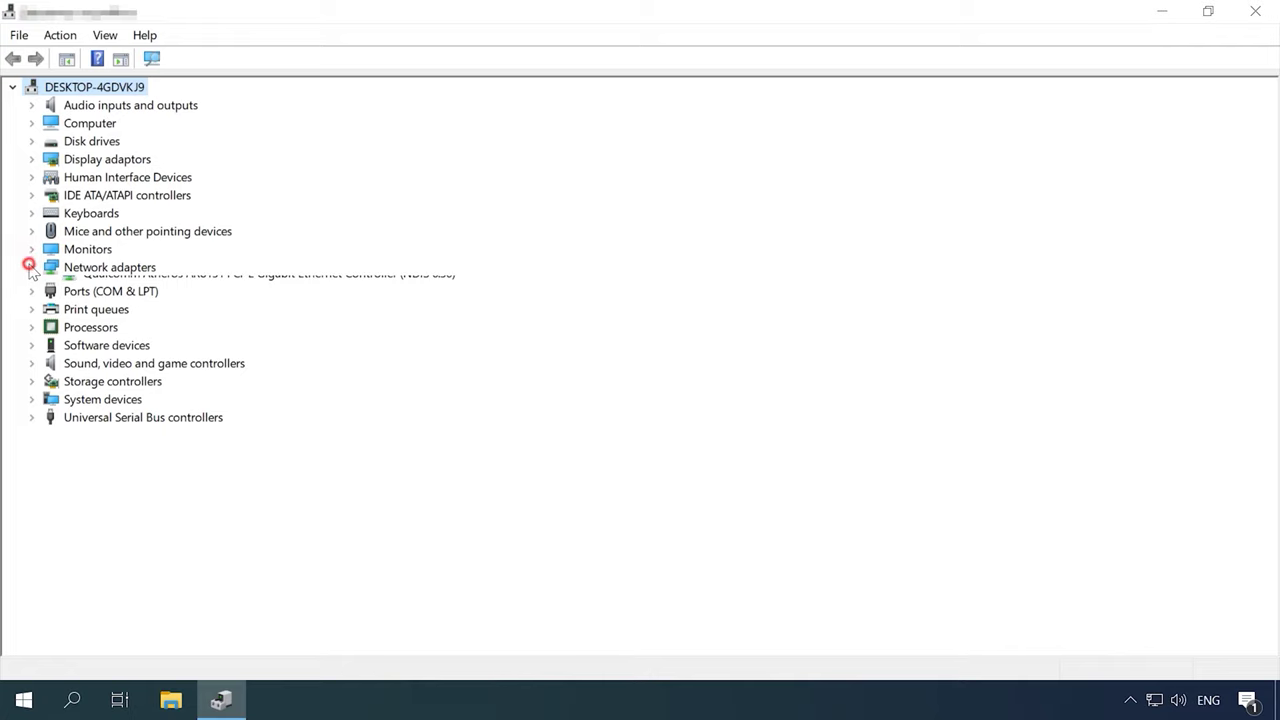
{"action": "left_click", "coordinate": [31, 375]}
{"action": "left_click", "coordinate": [98, 393]}
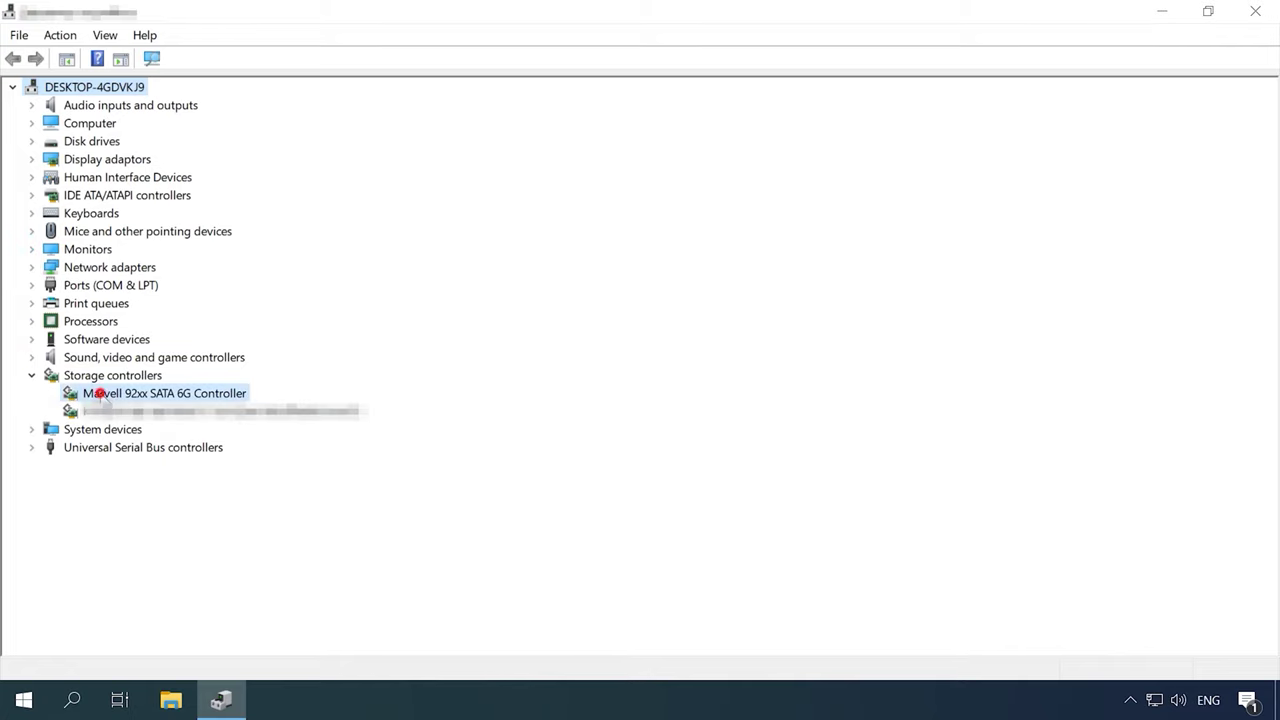
- Open the properties of the Marvell 92xx SATA 6G Controller
{"action": "right_click", "coordinate": [179, 400]}
{"action": "left_click", "coordinate": [279, 520]}
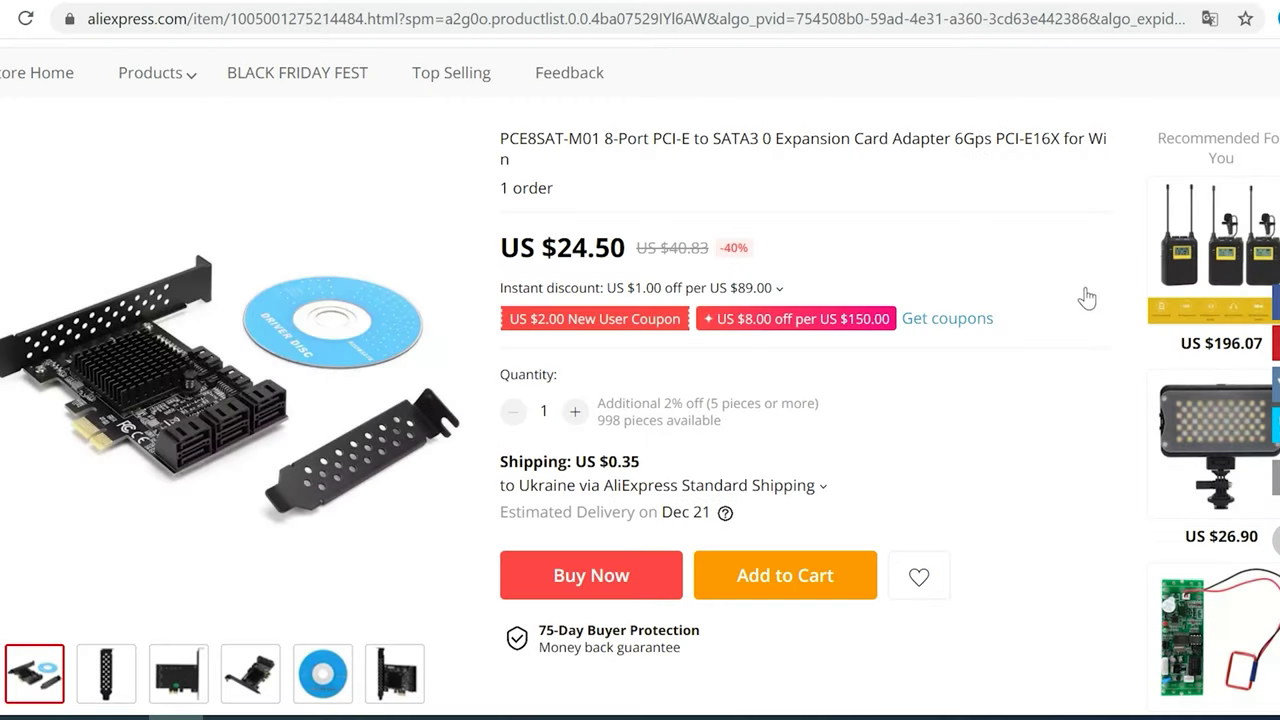
- Look through the AliExpress product photos of the 8-port PCE8SAT-M01 and the 6-port 88SE9215 SATA expansion cards
{"action": "mouse_move", "coordinate": [171, 674]}
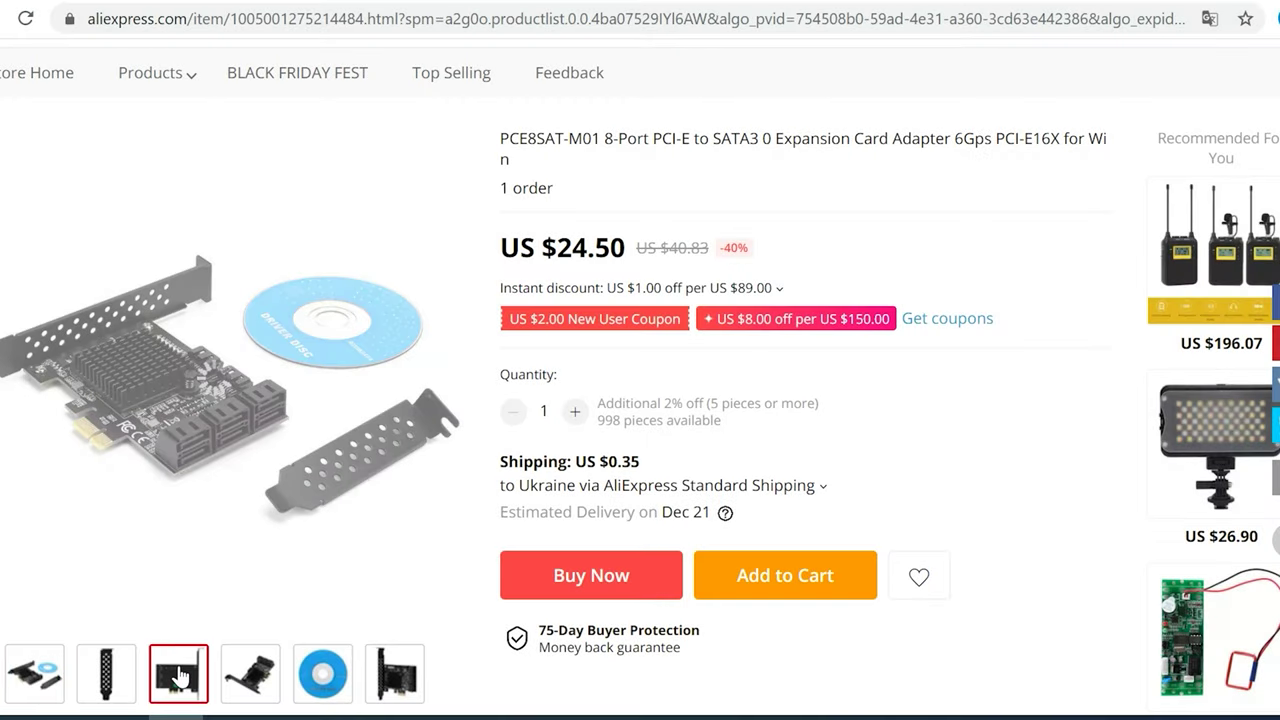
{"action": "mouse_move", "coordinate": [246, 676]}
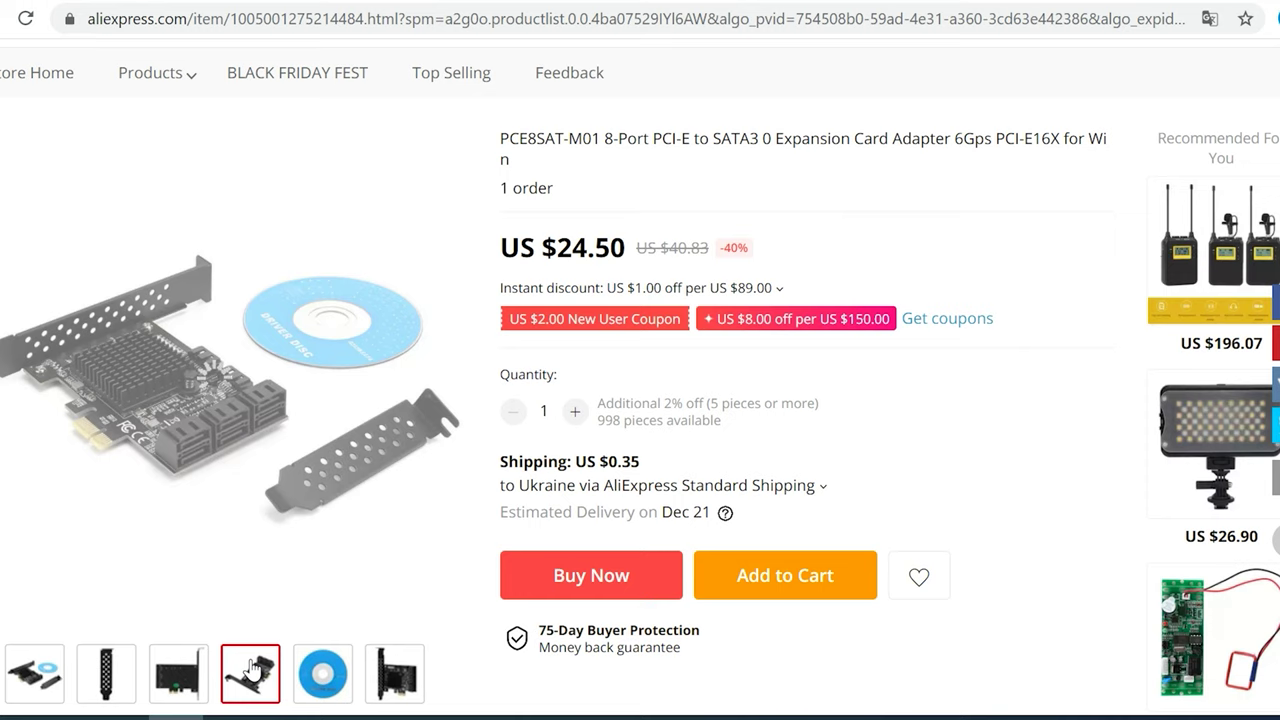
{"action": "mouse_move", "coordinate": [314, 676]}
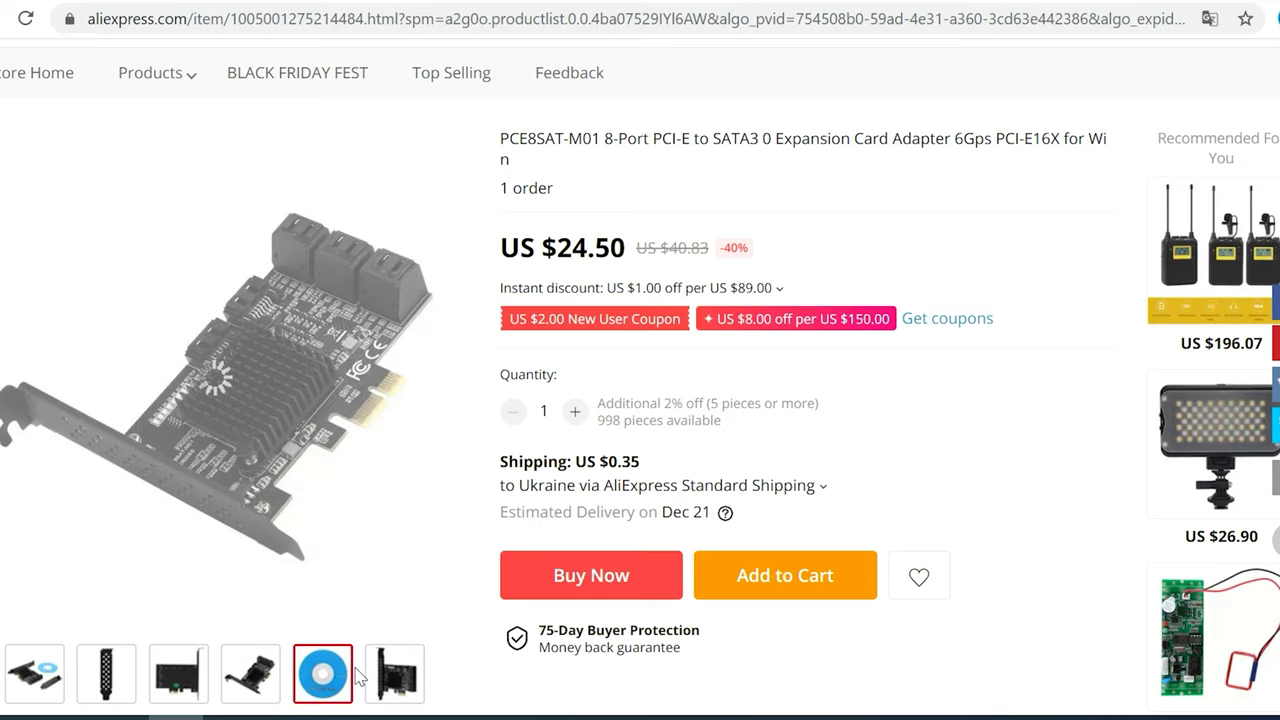
{"action": "mouse_move", "coordinate": [378, 678]}
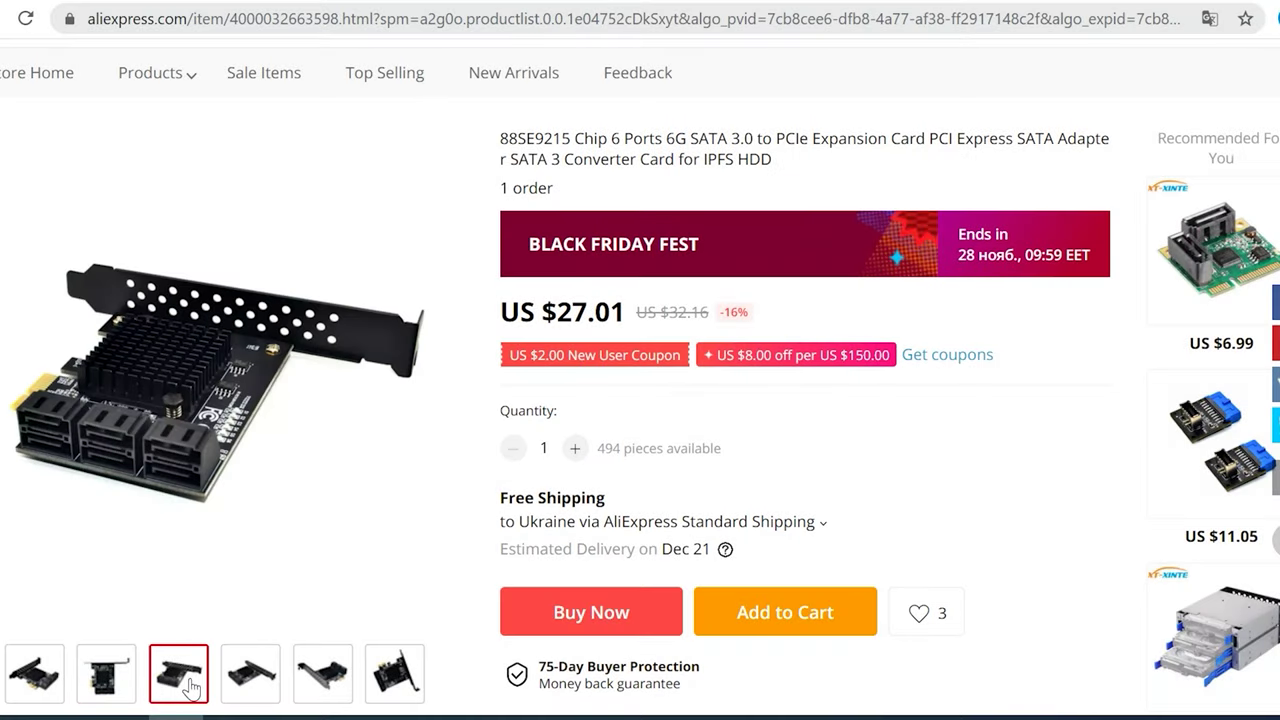
{"action": "mouse_move", "coordinate": [232, 688]}
{"action": "mouse_move", "coordinate": [322, 686]}
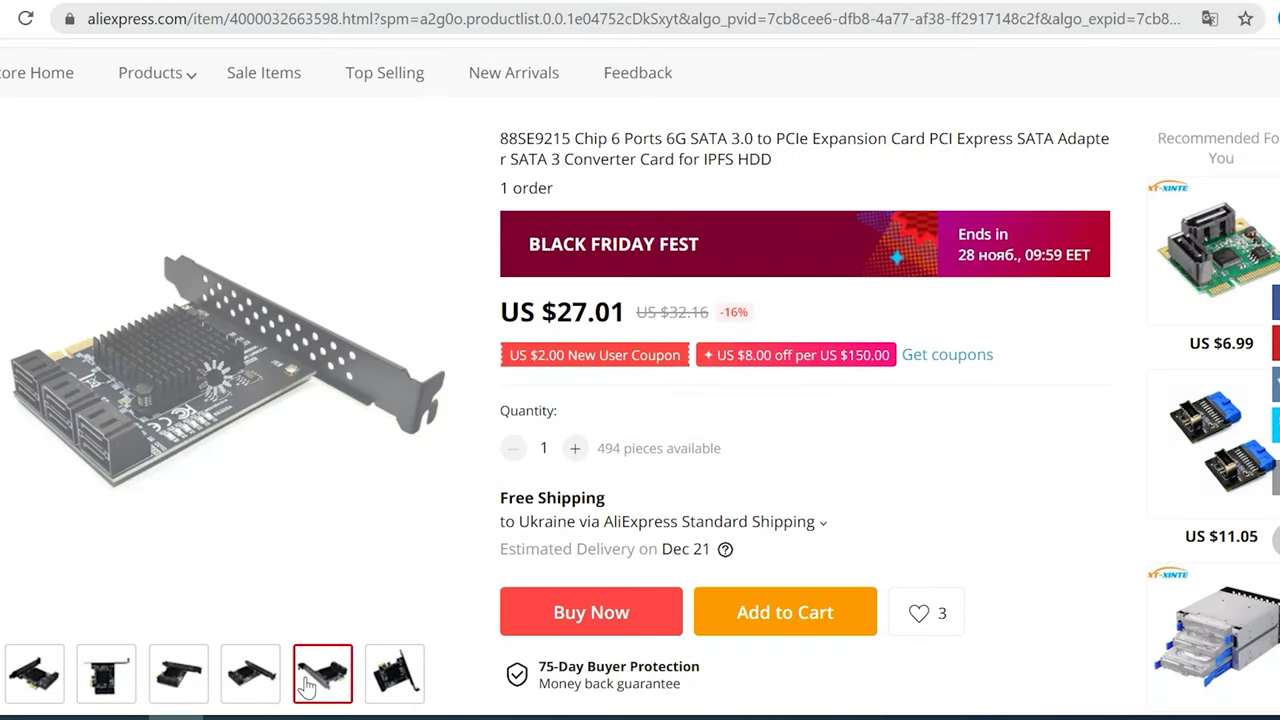
{"action": "mouse_move", "coordinate": [390, 684]}
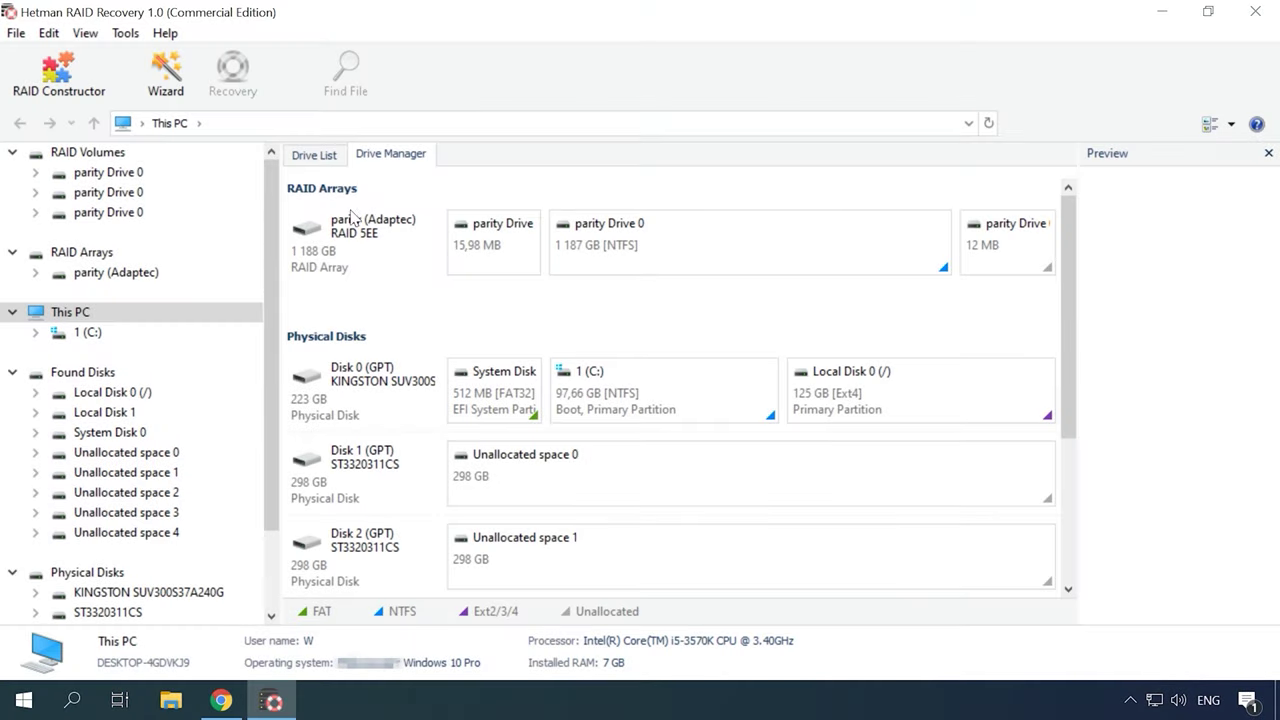
- Run a fast scan of the 1 187 GB NTFS partition parity Drive 0 on the Adaptec RAID 5EE array in Hetman RAID Recovery
{"action": "left_click", "coordinate": [385, 168]}
{"action": "left_click", "coordinate": [334, 253]}
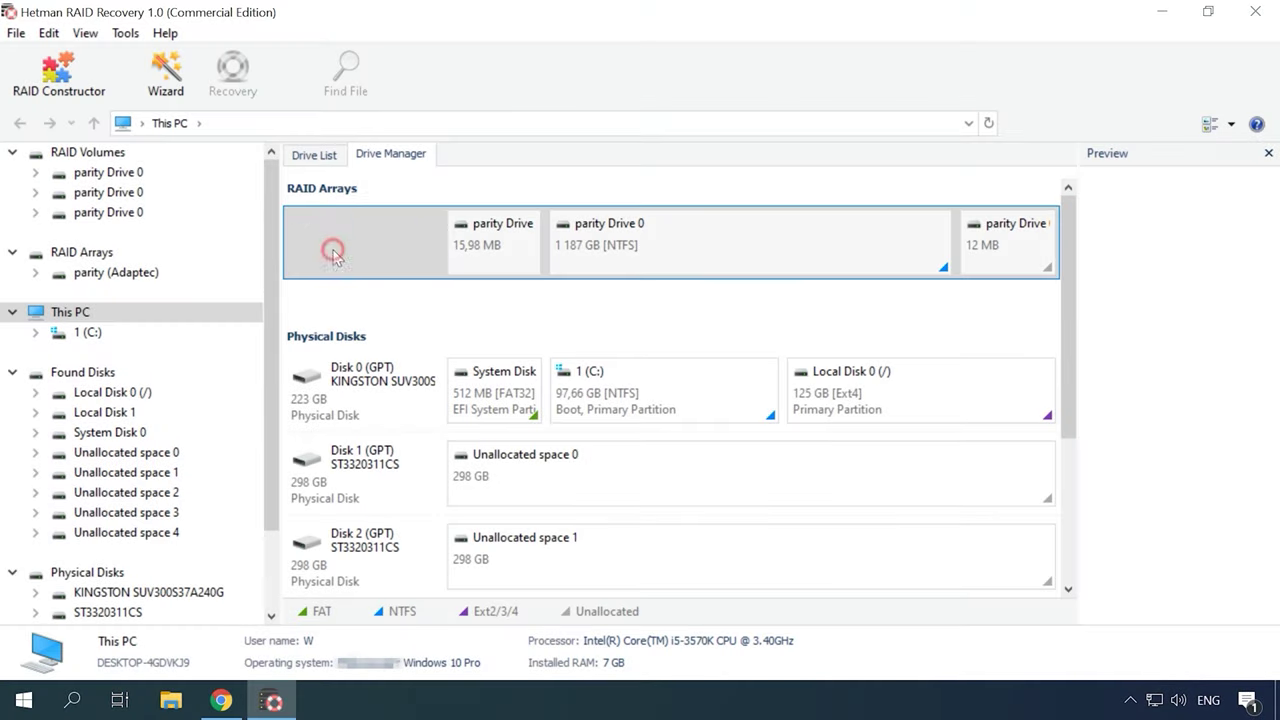
{"action": "right_click", "coordinate": [695, 248]}
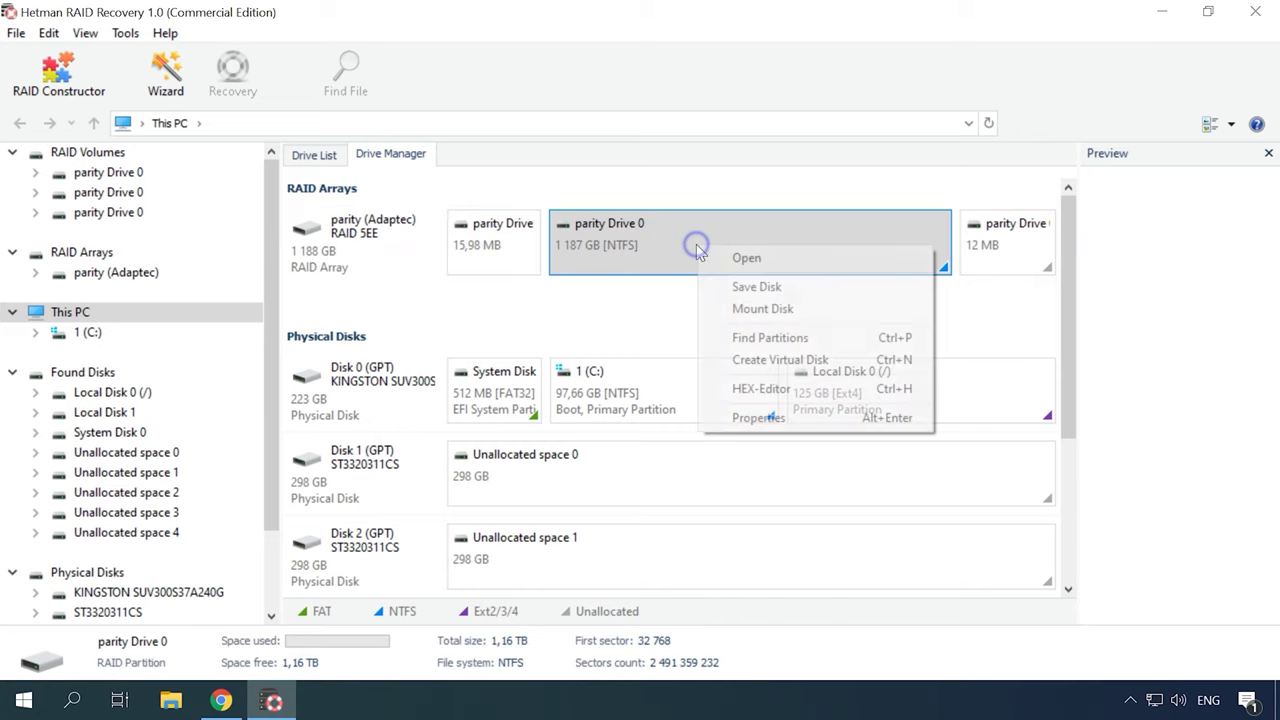
{"action": "left_click", "coordinate": [758, 268]}
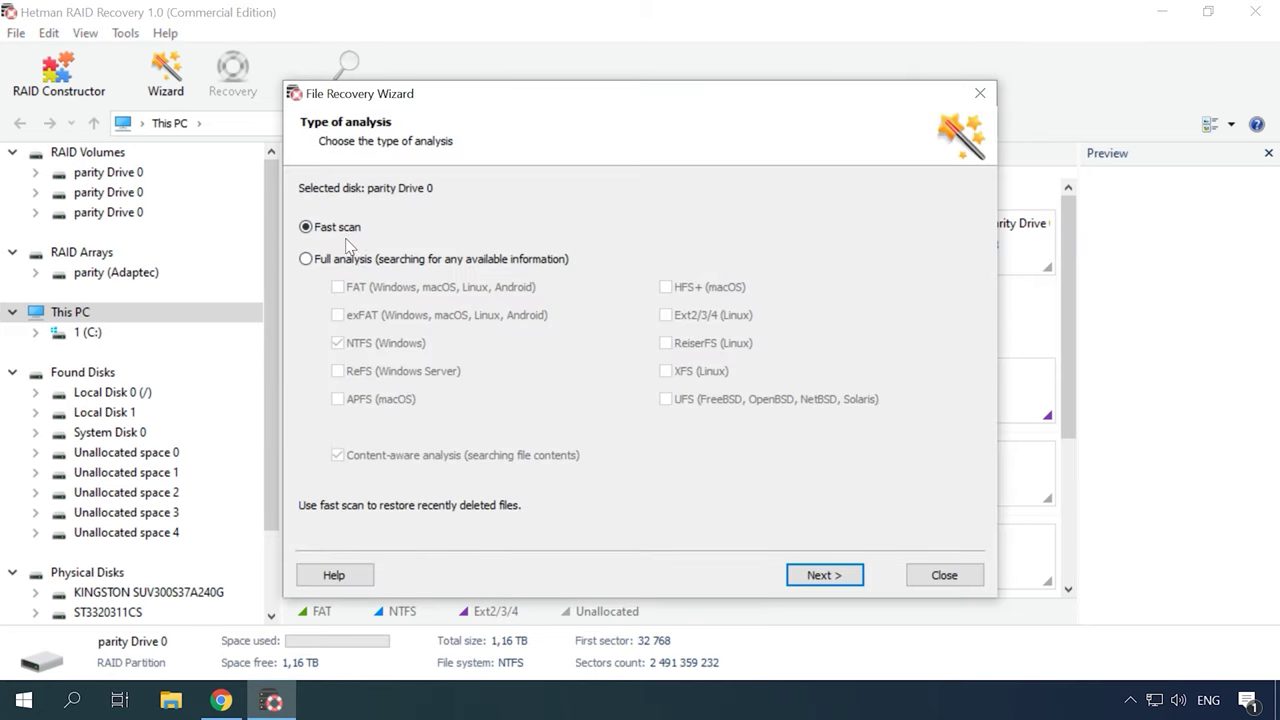
{"action": "left_click", "coordinate": [822, 575]}
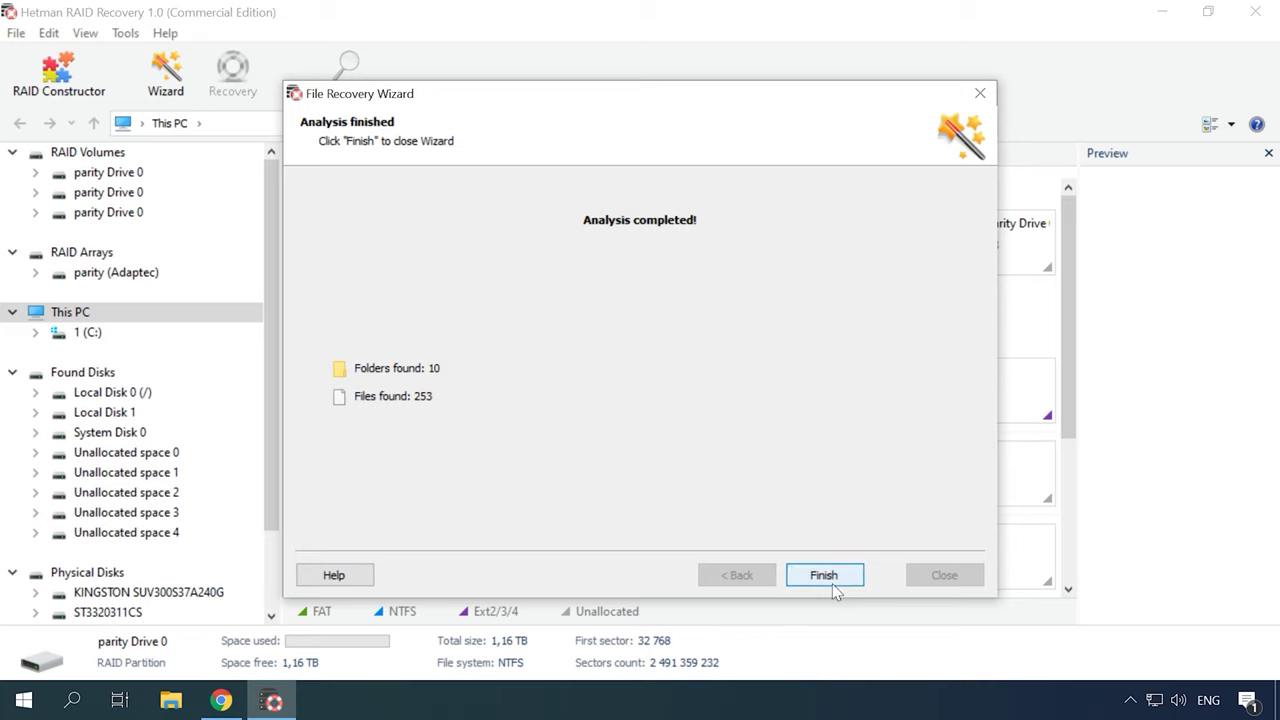
{"action": "left_click", "coordinate": [823, 575]}
- Select all items in parity Drive 0 except Content-Aware Analysis, $ System Data, $RECYCLE.BIN and System Volume Information
{"action": "left_click", "coordinate": [375, 375], "text": "ctrl"}
{"action": "left_click", "coordinate": [372, 270], "text": "ctrl"}
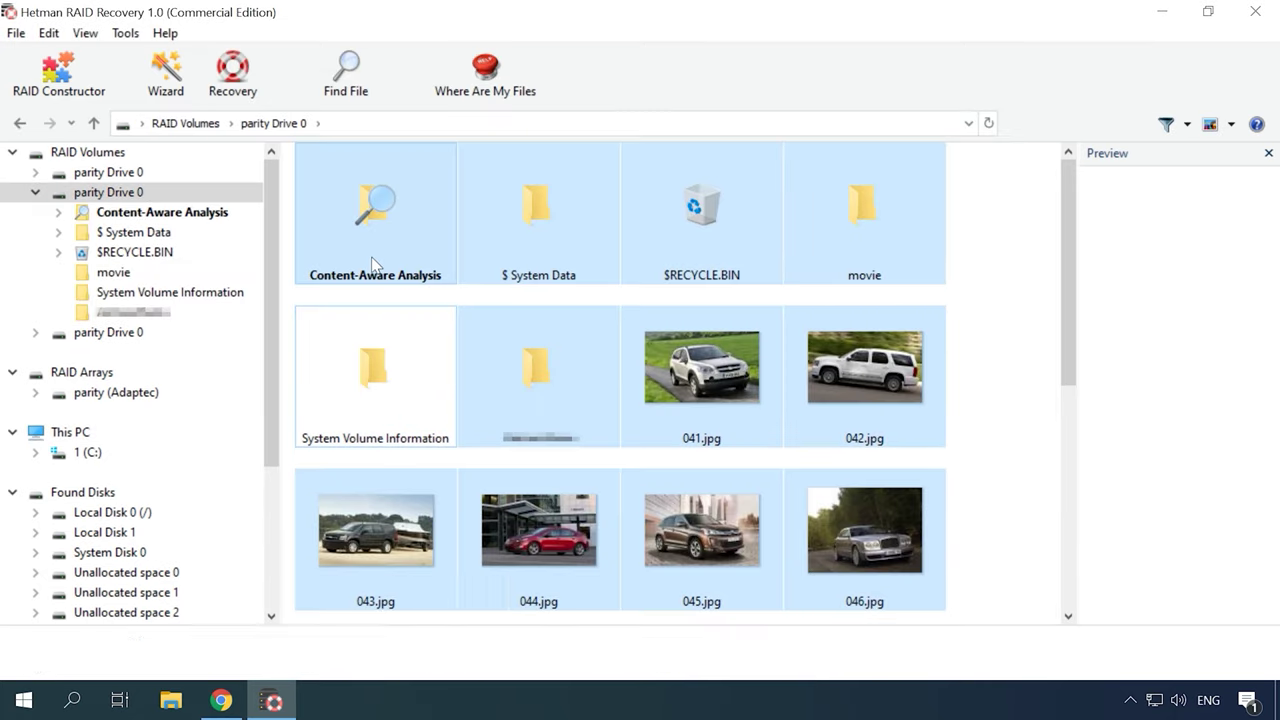
{"action": "left_click", "coordinate": [557, 170], "text": "ctrl"}
{"action": "left_click", "coordinate": [720, 250], "text": "ctrl"}
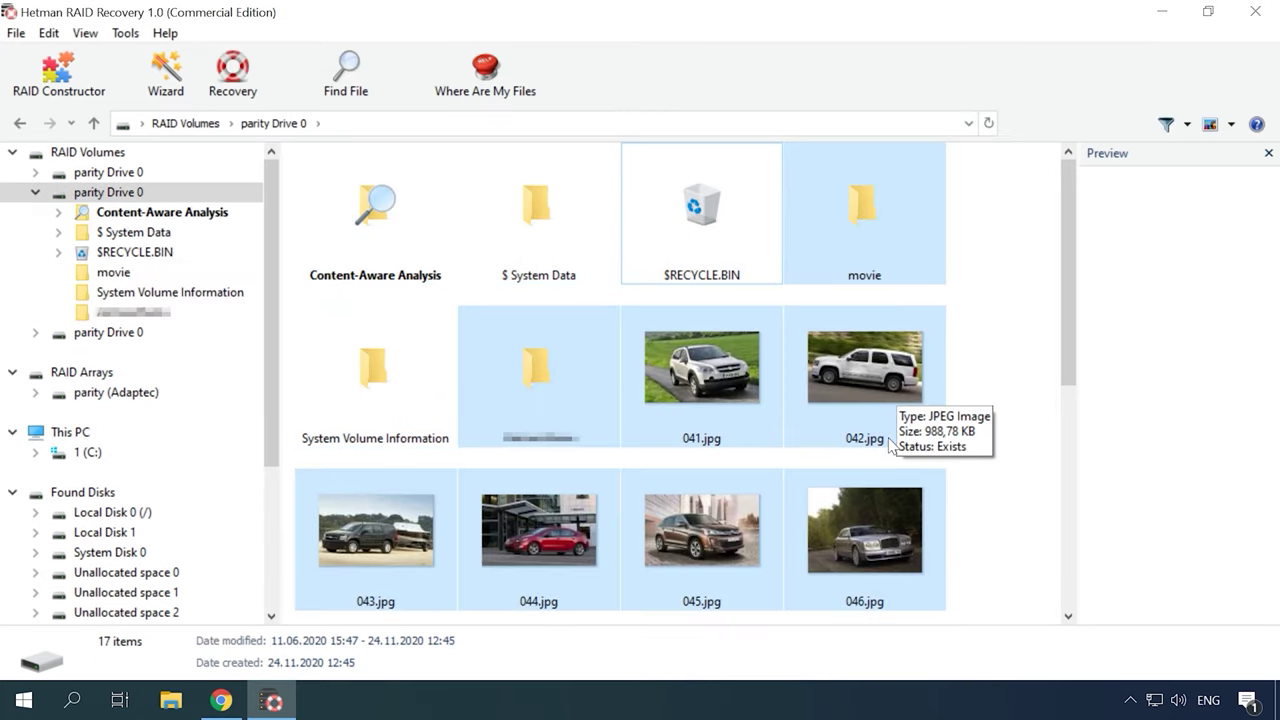
- Recover the selected items to the hard disk folder C:\1\, restoring the folder structure and alternate data streams
{"action": "left_click", "coordinate": [236, 92]}
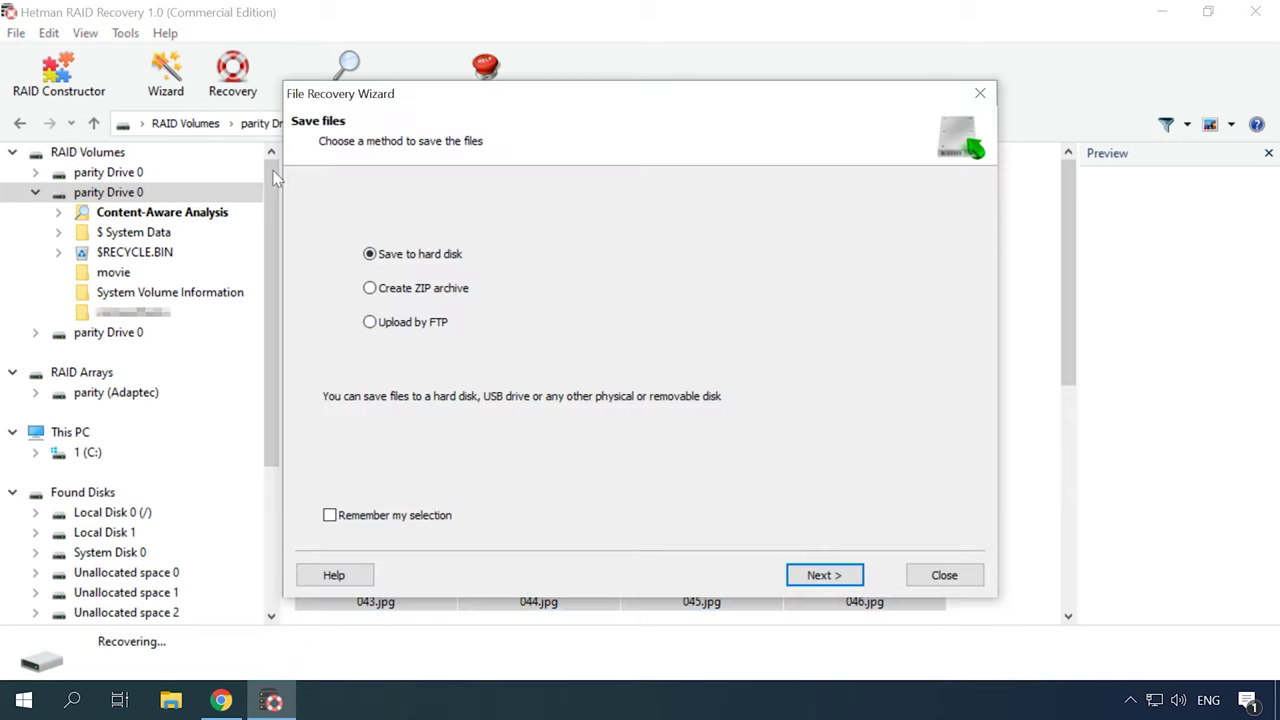
{"action": "left_click", "coordinate": [845, 568]}
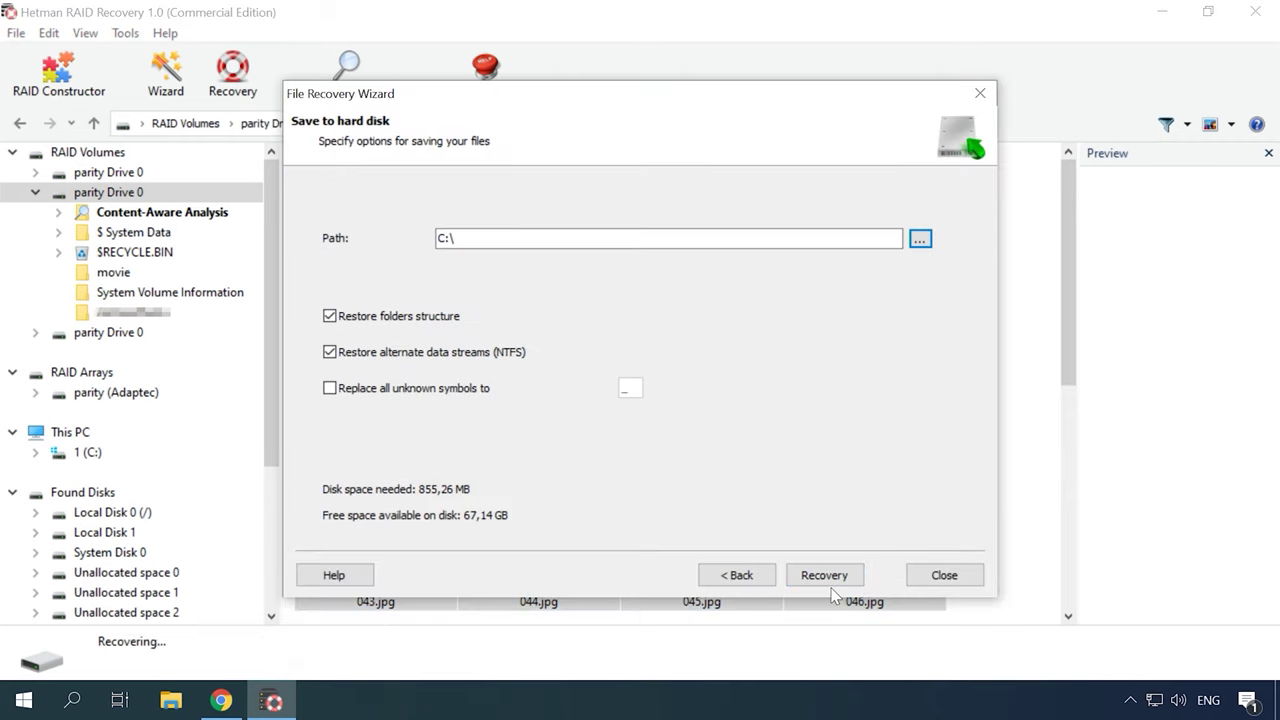
{"action": "left_click", "coordinate": [502, 238]}
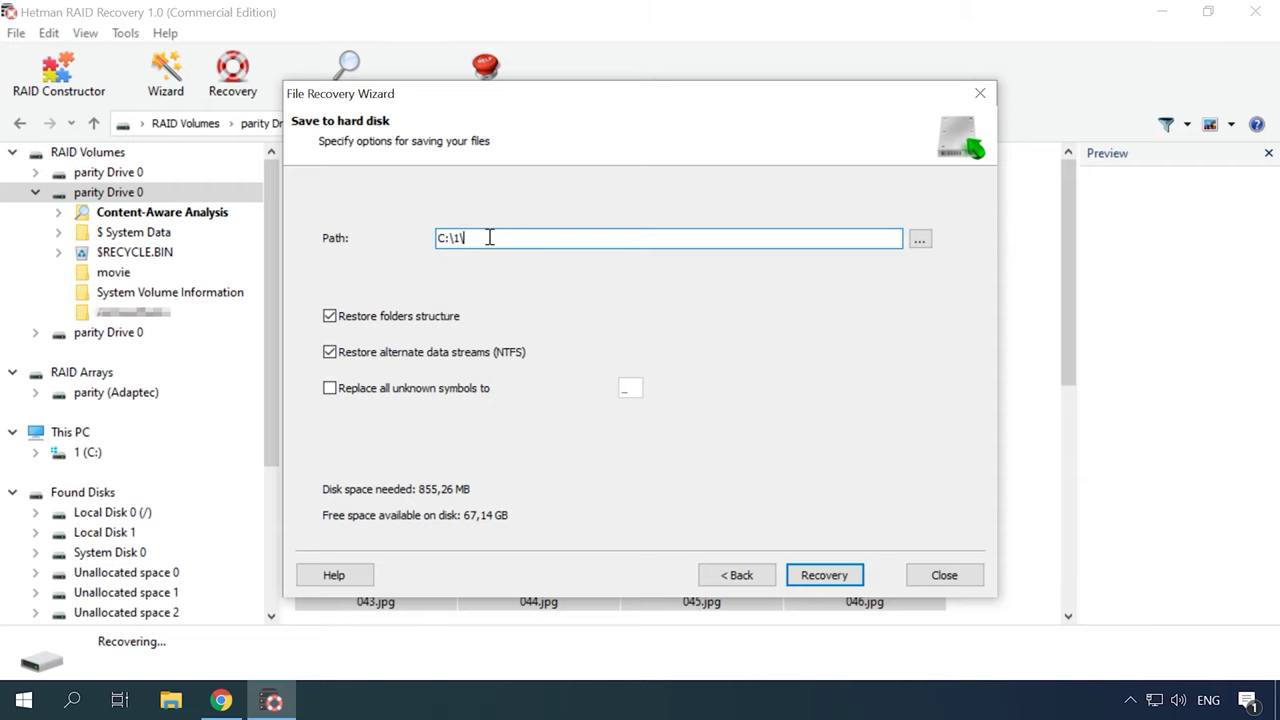
{"action": "left_click", "coordinate": [820, 577]}
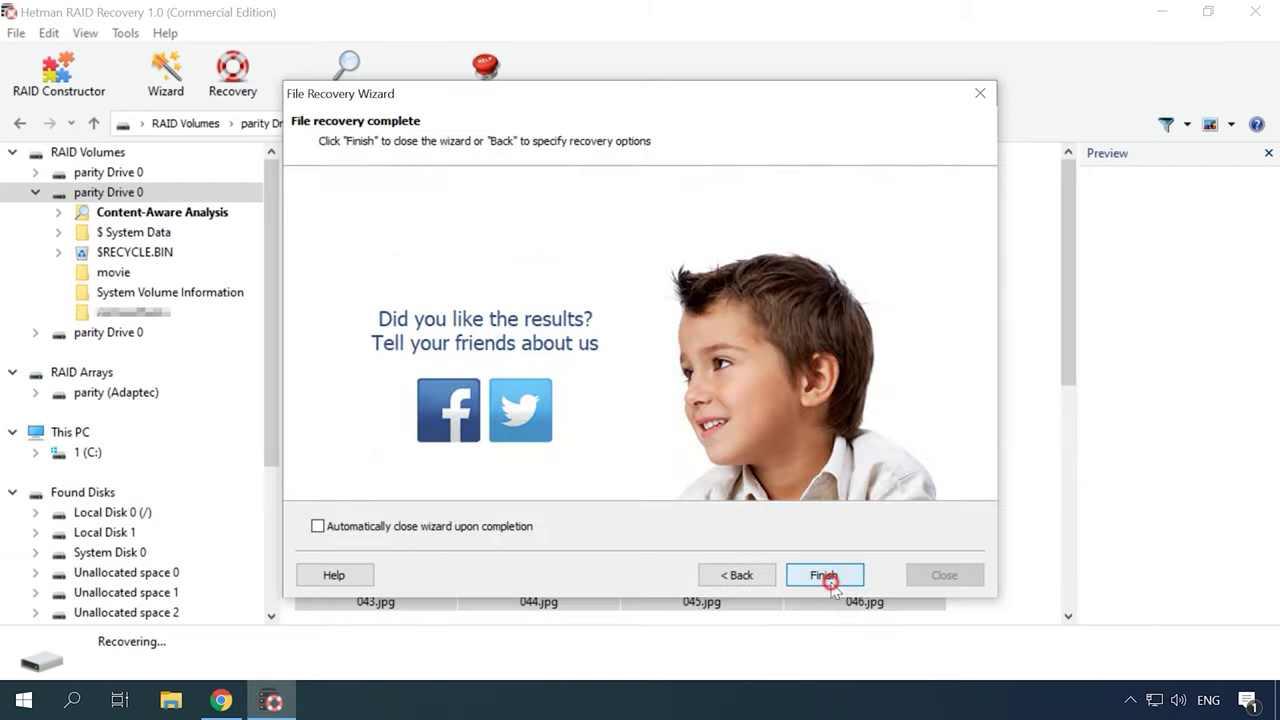
{"action": "left_click", "coordinate": [827, 577]}
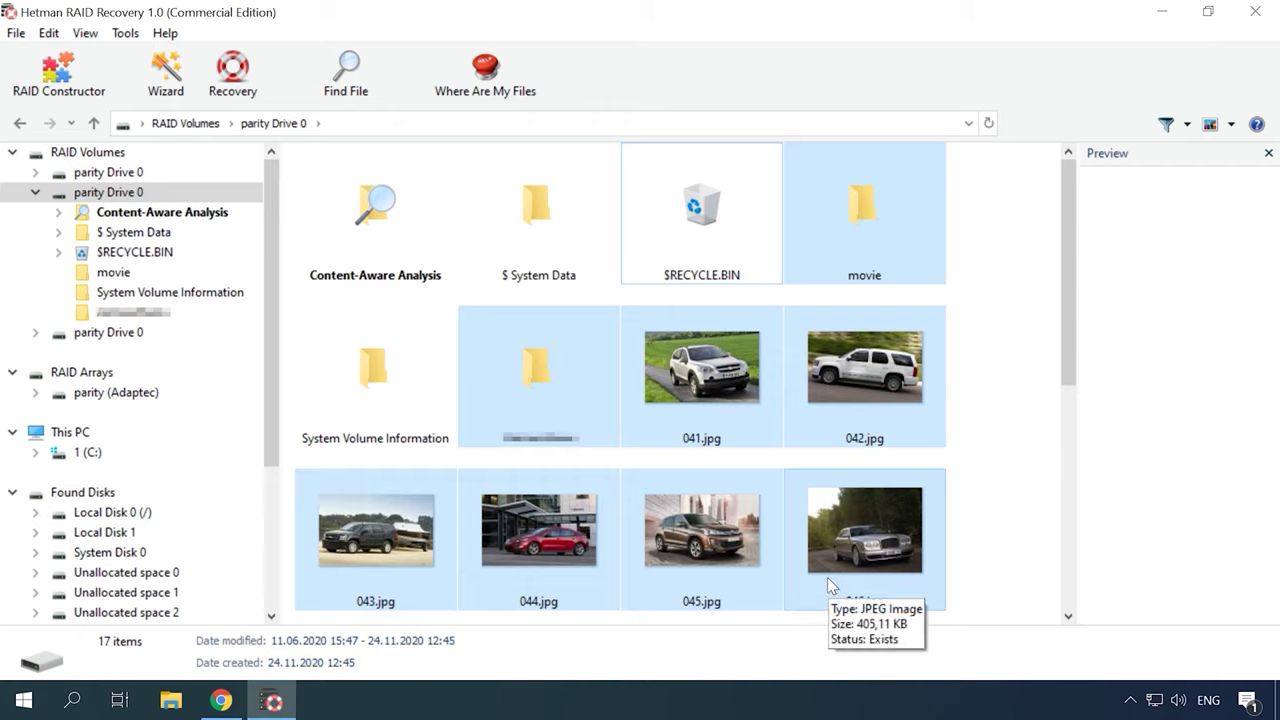
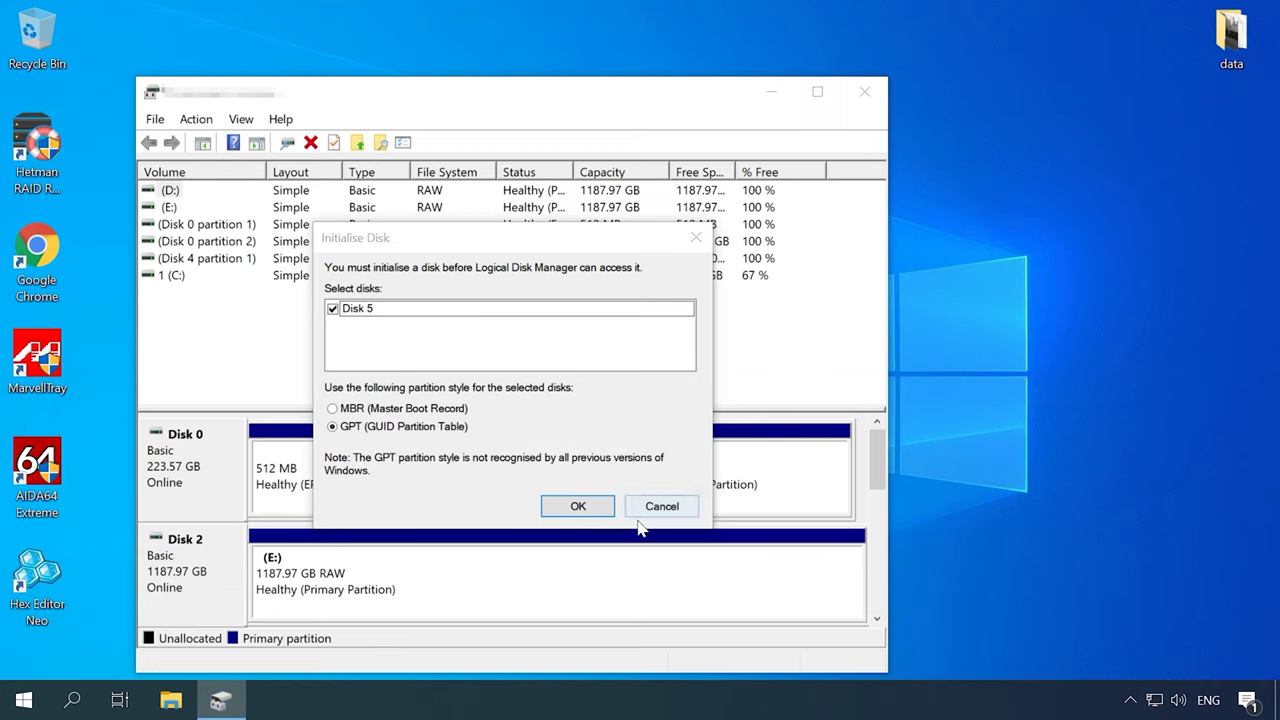
- Dismiss the Disk 5 initialisation and examine the volumes and disks in Disk Management full screen
{"action": "left_click", "coordinate": [655, 507]}
{"action": "left_click", "coordinate": [819, 94]}
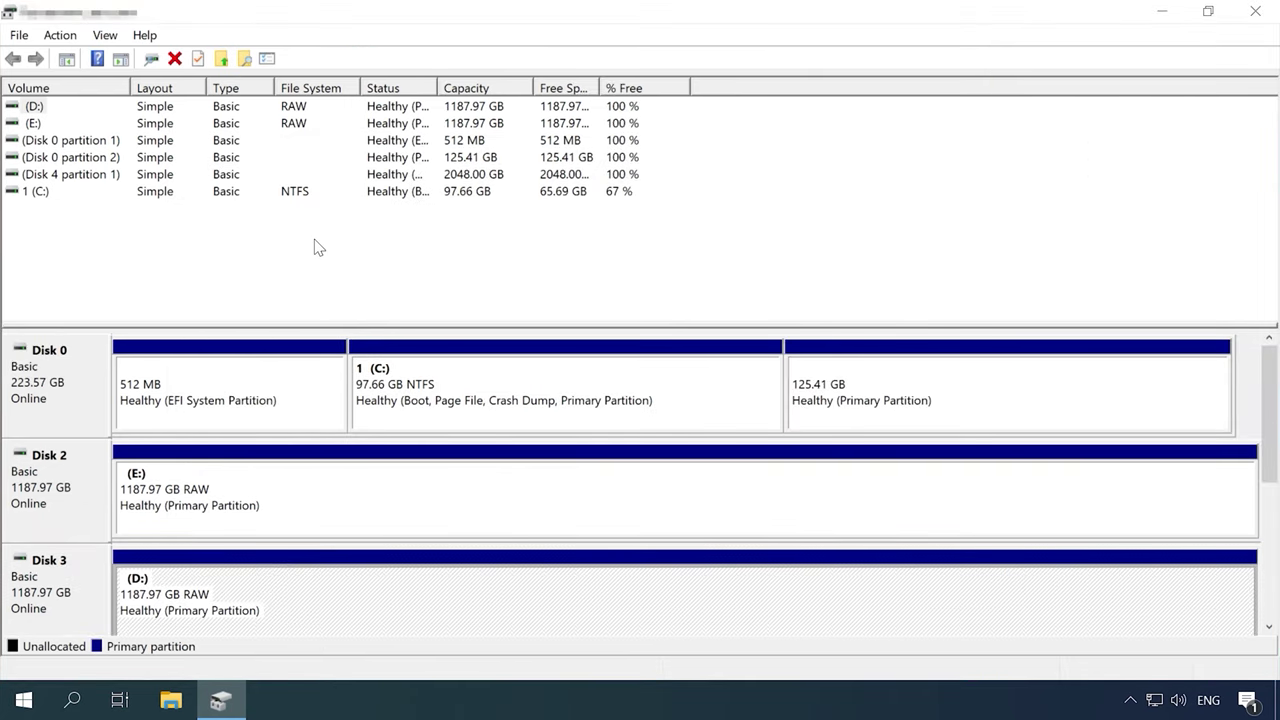
{"action": "mouse_move", "coordinate": [1278, 428]}
{"action": "left_mouse_down"}
{"action": "mouse_move", "coordinate": [1278, 554]}
{"action": "mouse_move", "coordinate": [1278, 426]}
{"action": "left_mouse_up"}
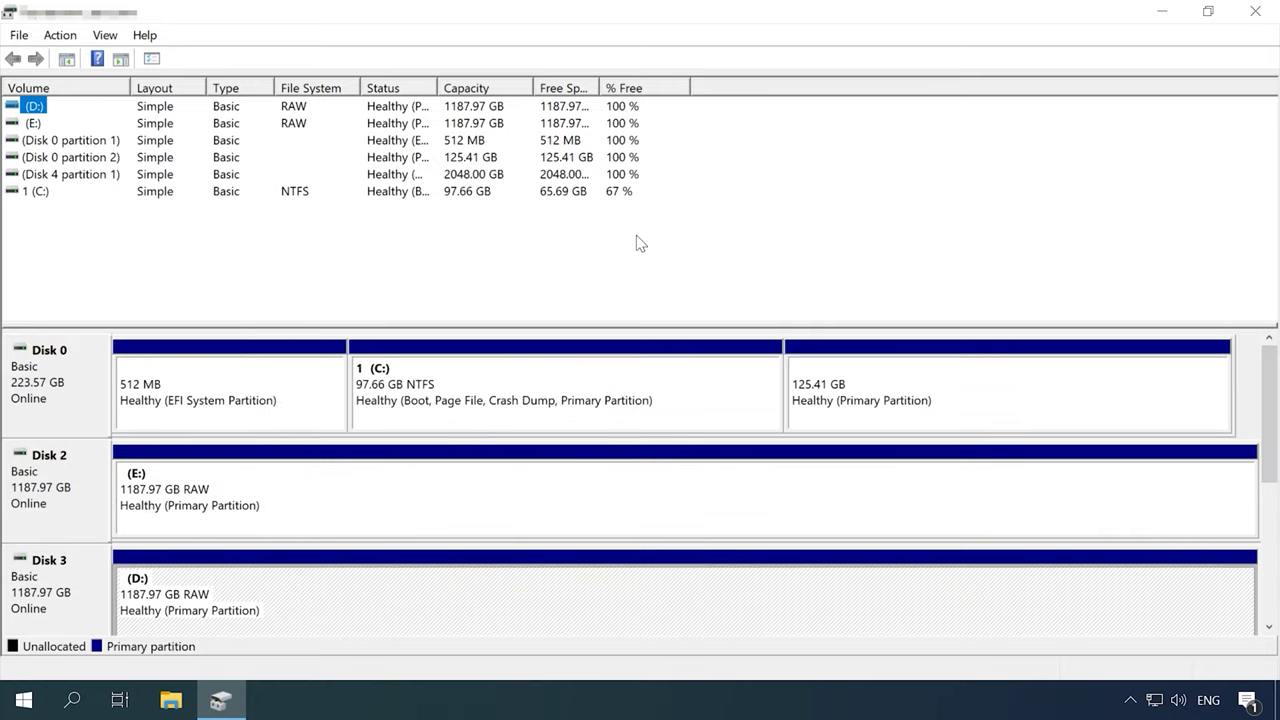
{"action": "left_click", "coordinate": [1256, 14]}
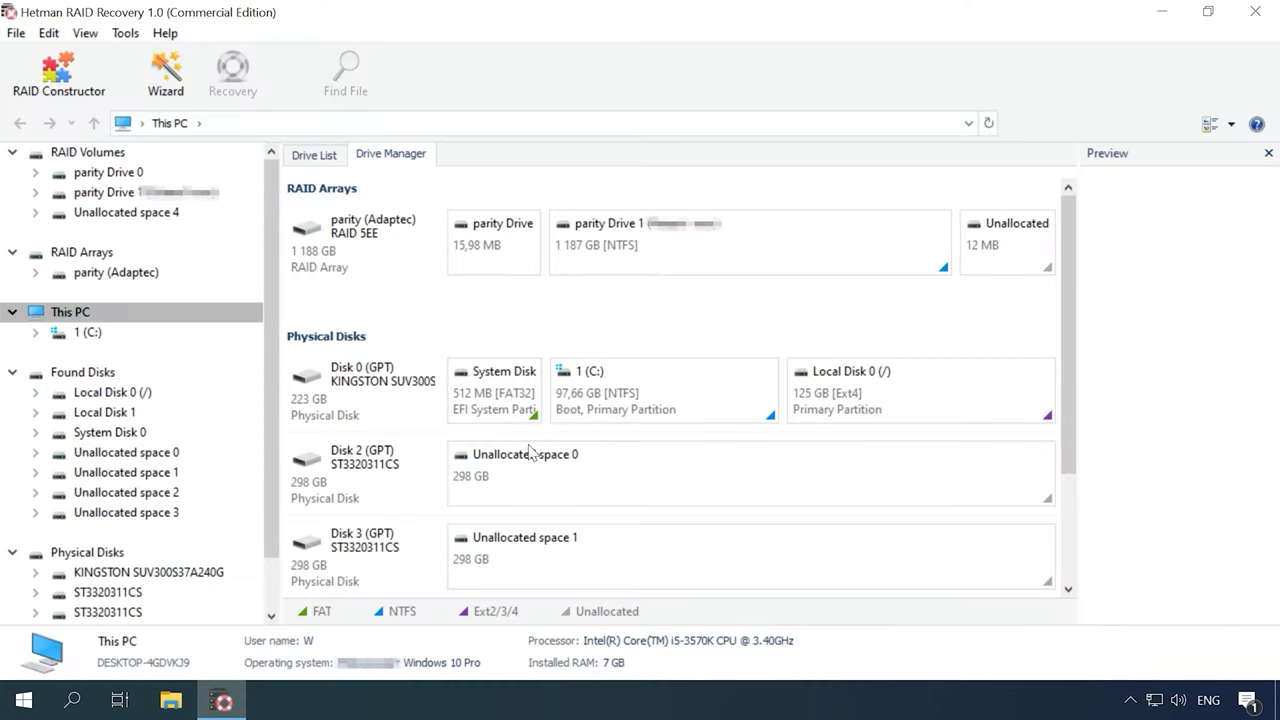
- Run a fast scan of the 1 187 GB NTFS partition parity Drive 1 on the RAID 5EE array in Hetman RAID Recovery
{"action": "left_click", "coordinate": [371, 264]}
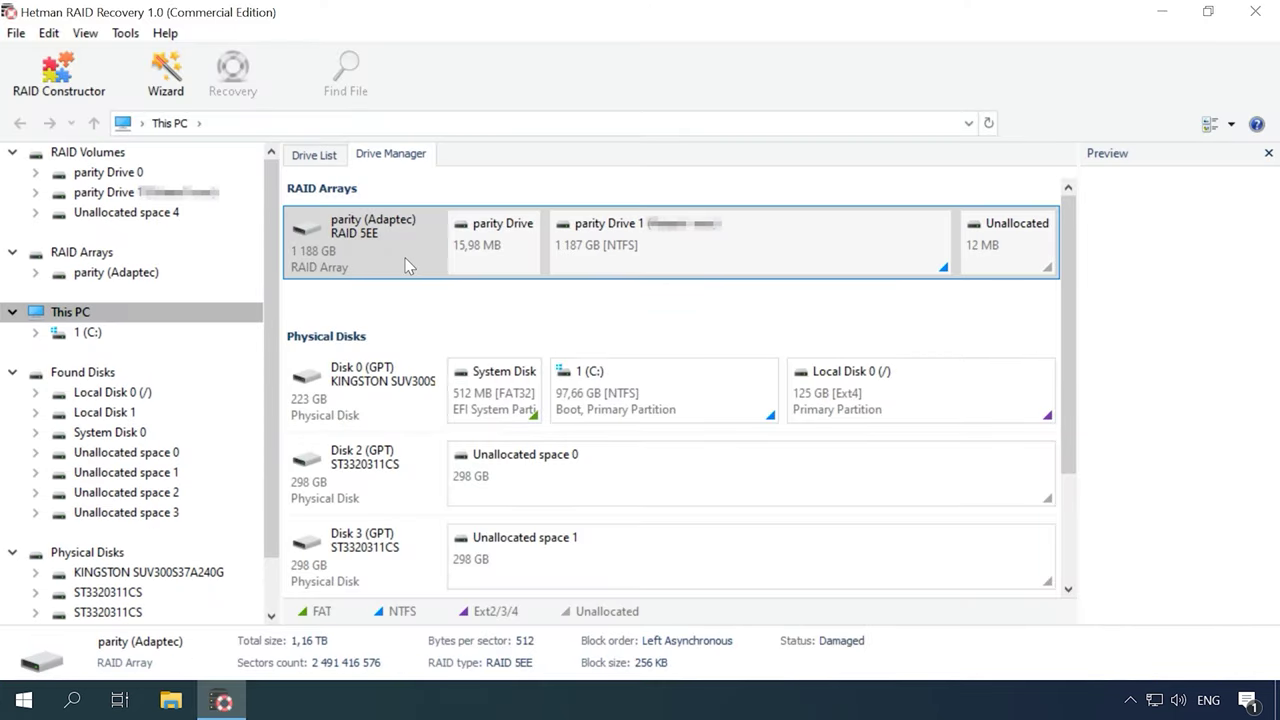
{"action": "right_click", "coordinate": [749, 262]}
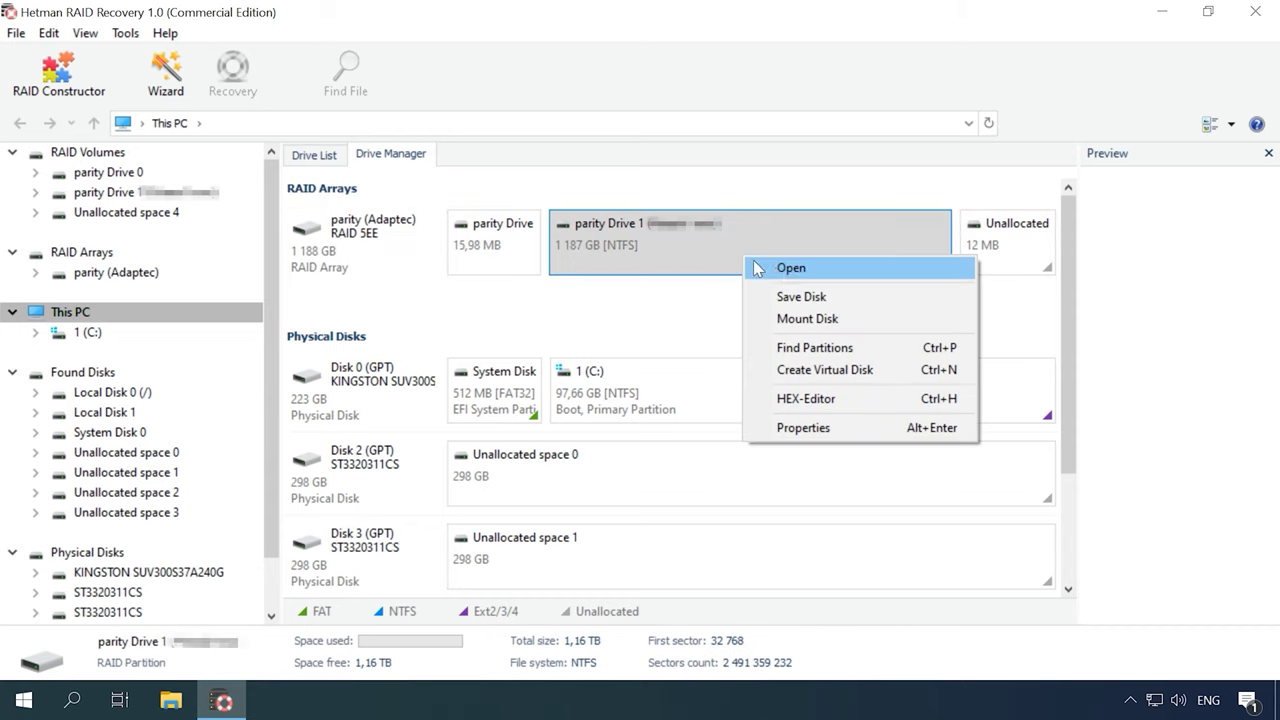
{"action": "left_click", "coordinate": [806, 273]}
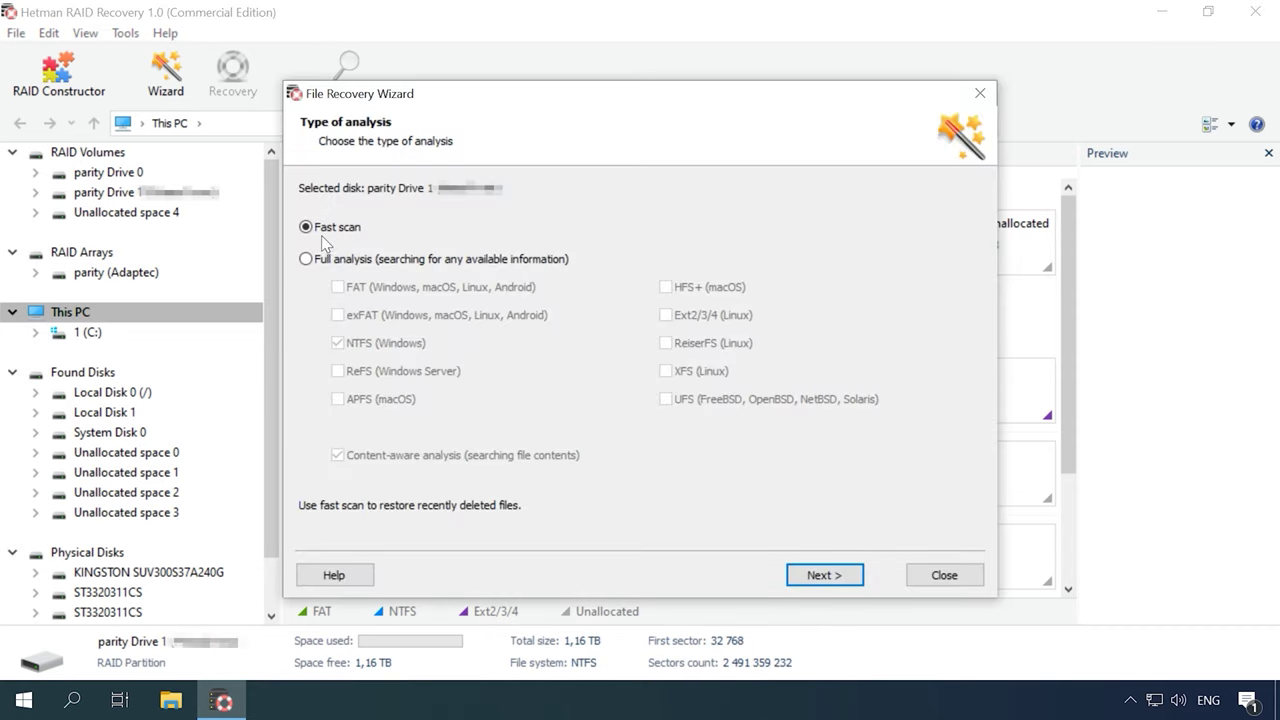
{"action": "left_click", "coordinate": [823, 575]}
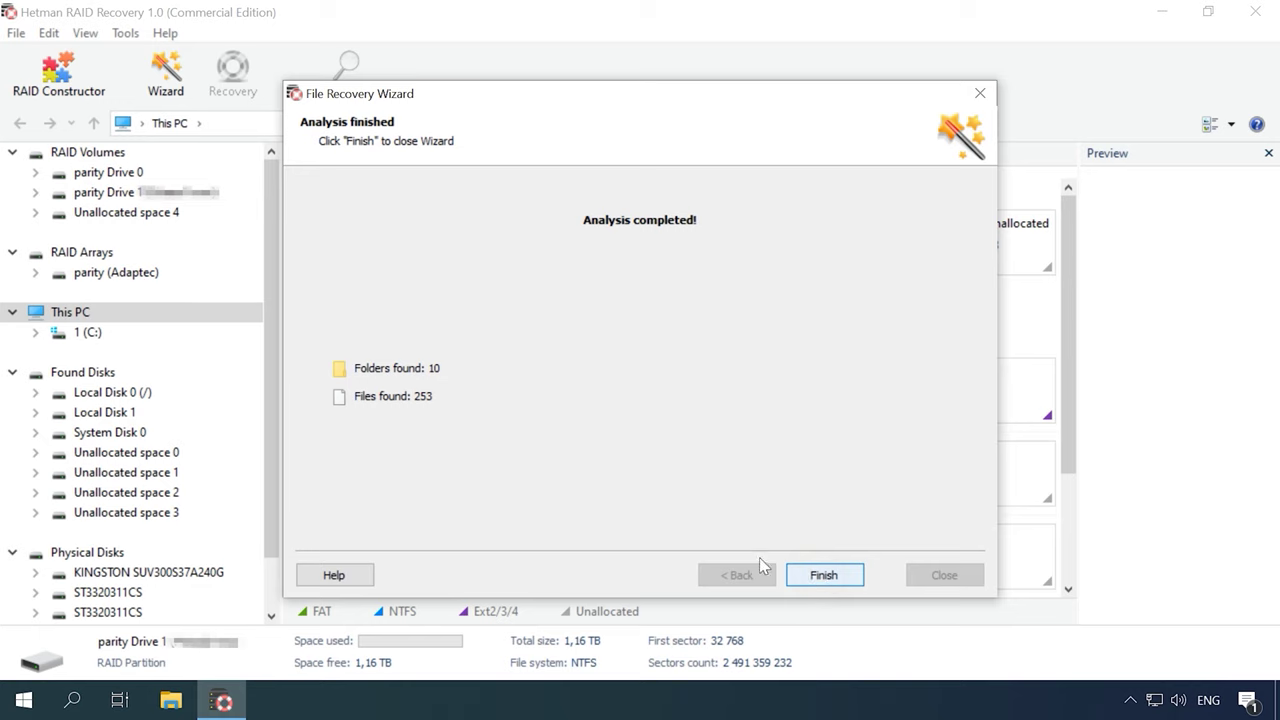
{"action": "left_click", "coordinate": [823, 576]}
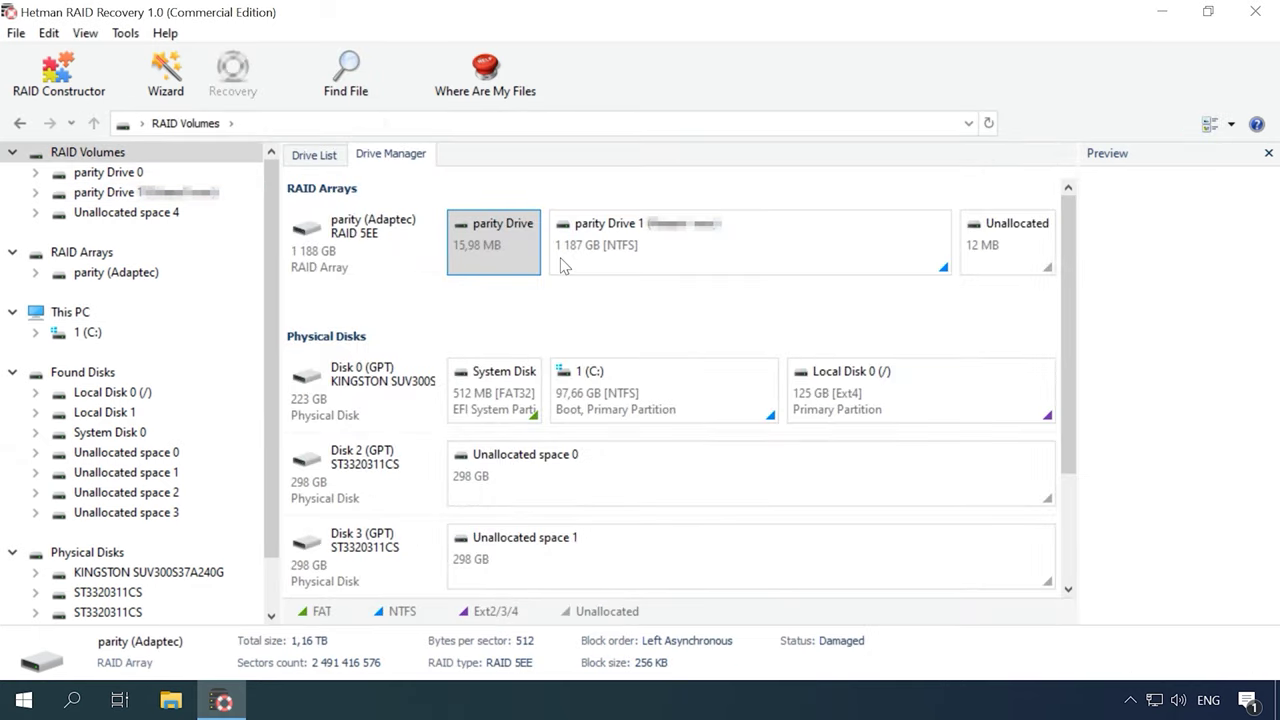
- Inspect the details of the parity (Adaptec) array and its partitions in Drive Manager
{"action": "left_click", "coordinate": [723, 274]}
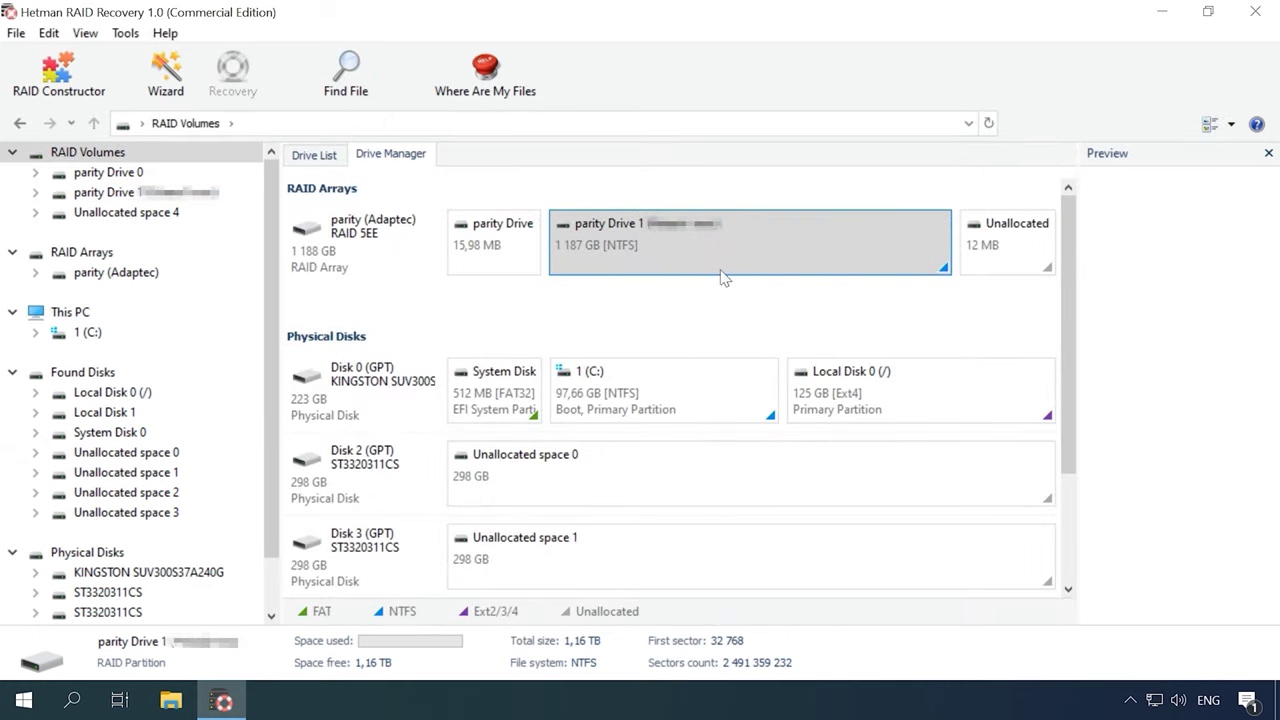
{"action": "left_click", "coordinate": [325, 253]}
{"action": "left_click", "coordinate": [486, 249]}
{"action": "left_click", "coordinate": [120, 130]}
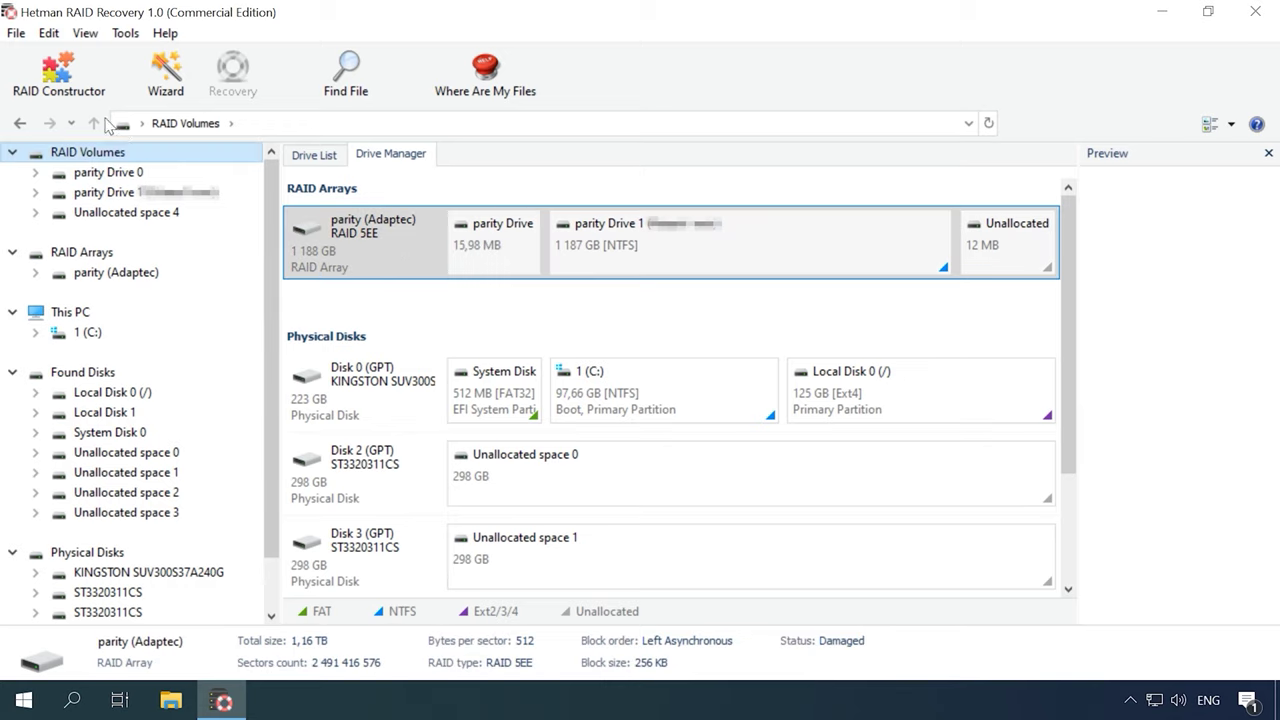
- Start RAID Constructor and load the array parameters of the automatically detected parity (Adaptec) array
{"action": "left_click", "coordinate": [75, 90]}
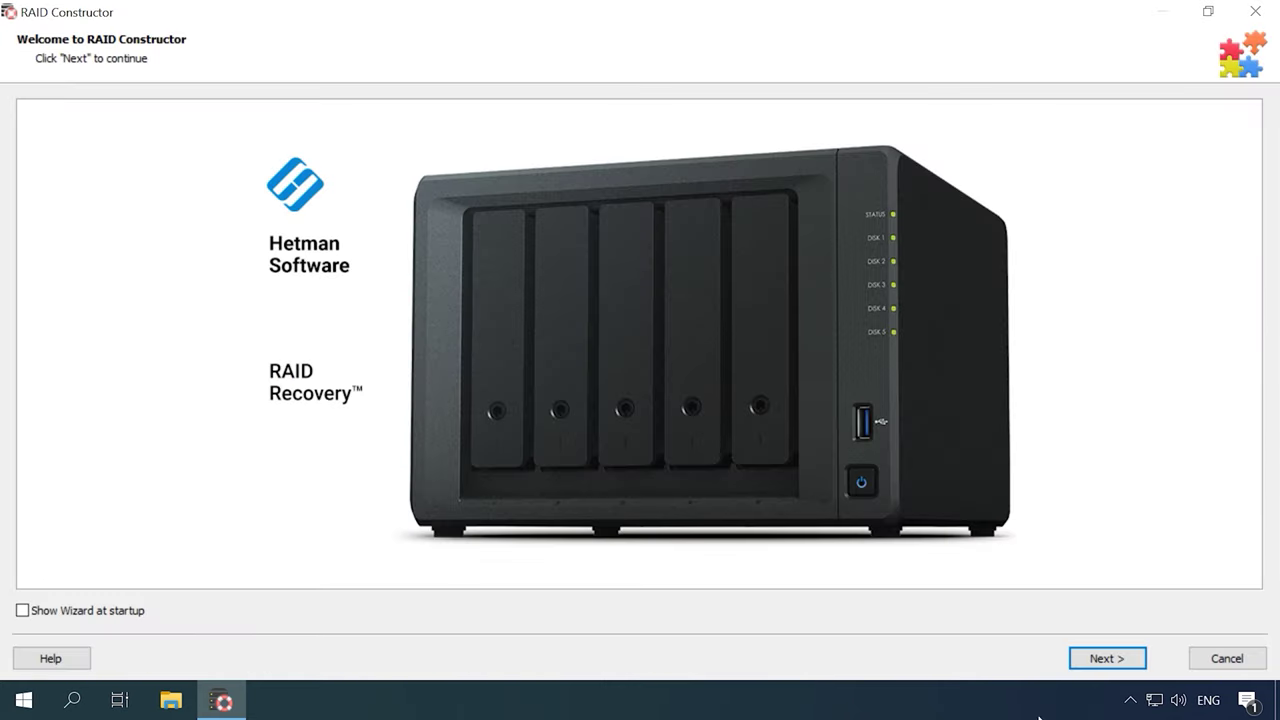
{"action": "left_click", "coordinate": [1105, 660]}
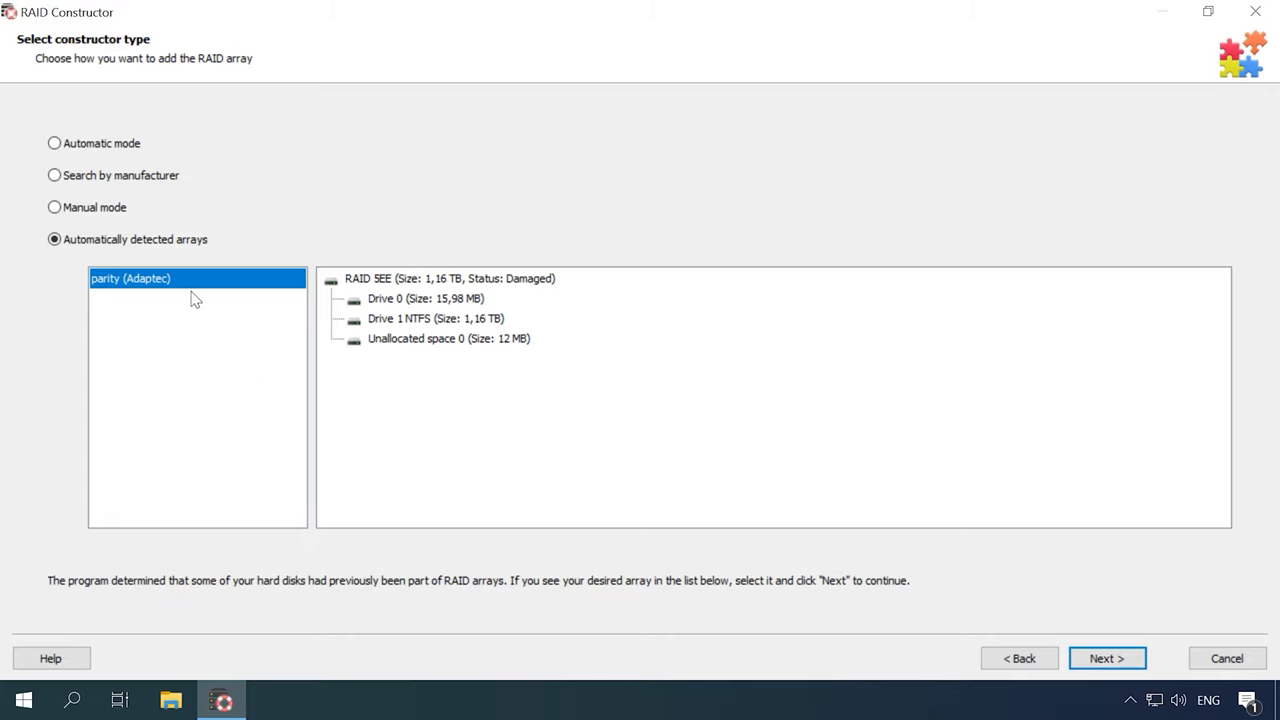
{"action": "left_click", "coordinate": [100, 210]}
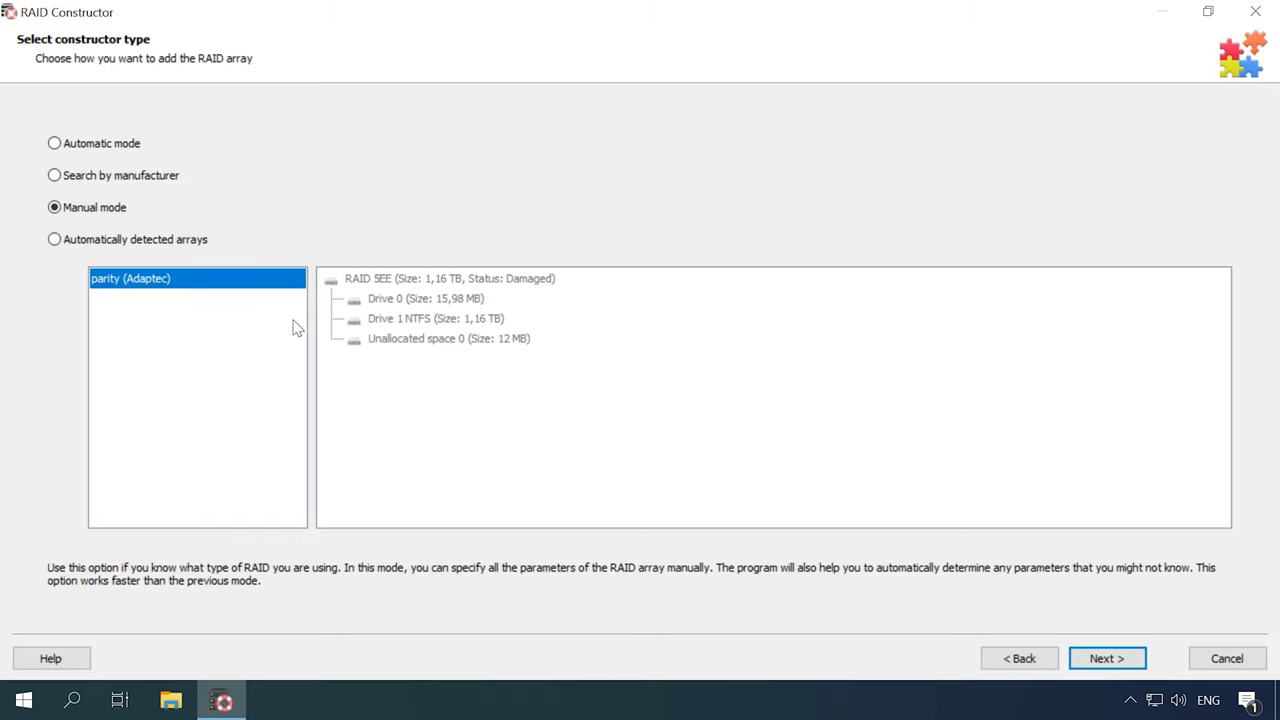
{"action": "left_click", "coordinate": [157, 241]}
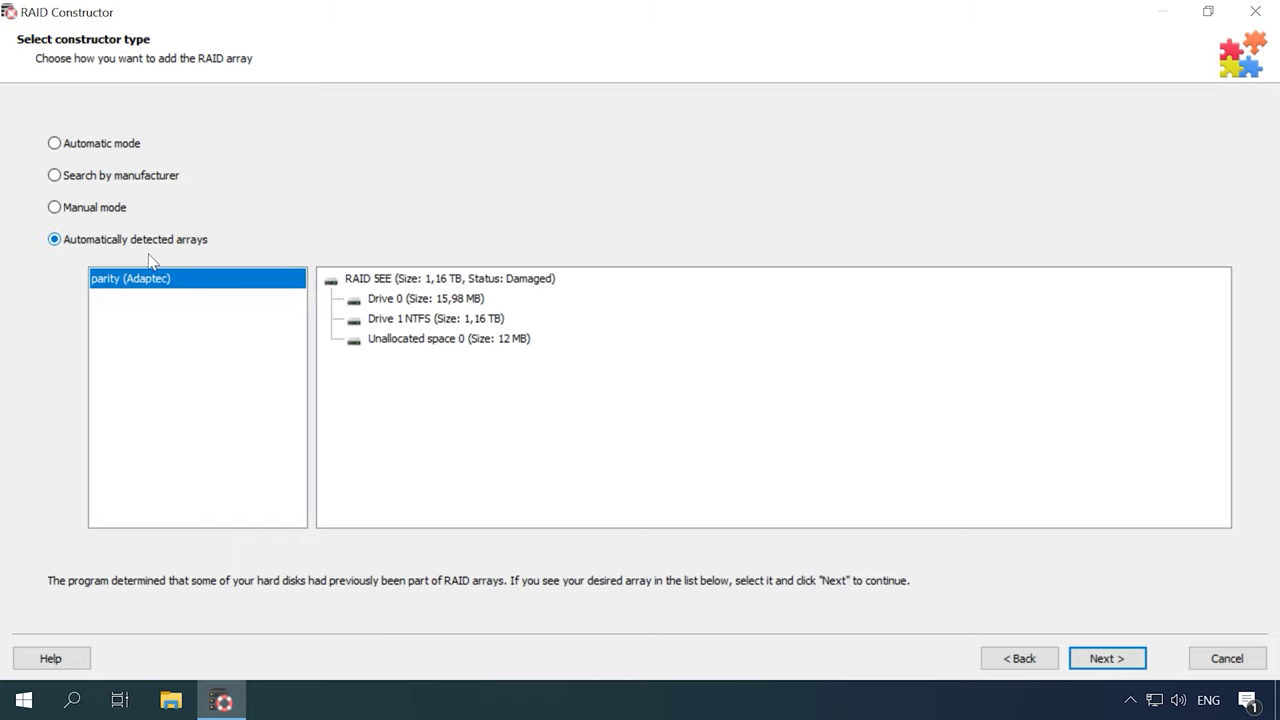
{"action": "left_click", "coordinate": [1120, 660]}
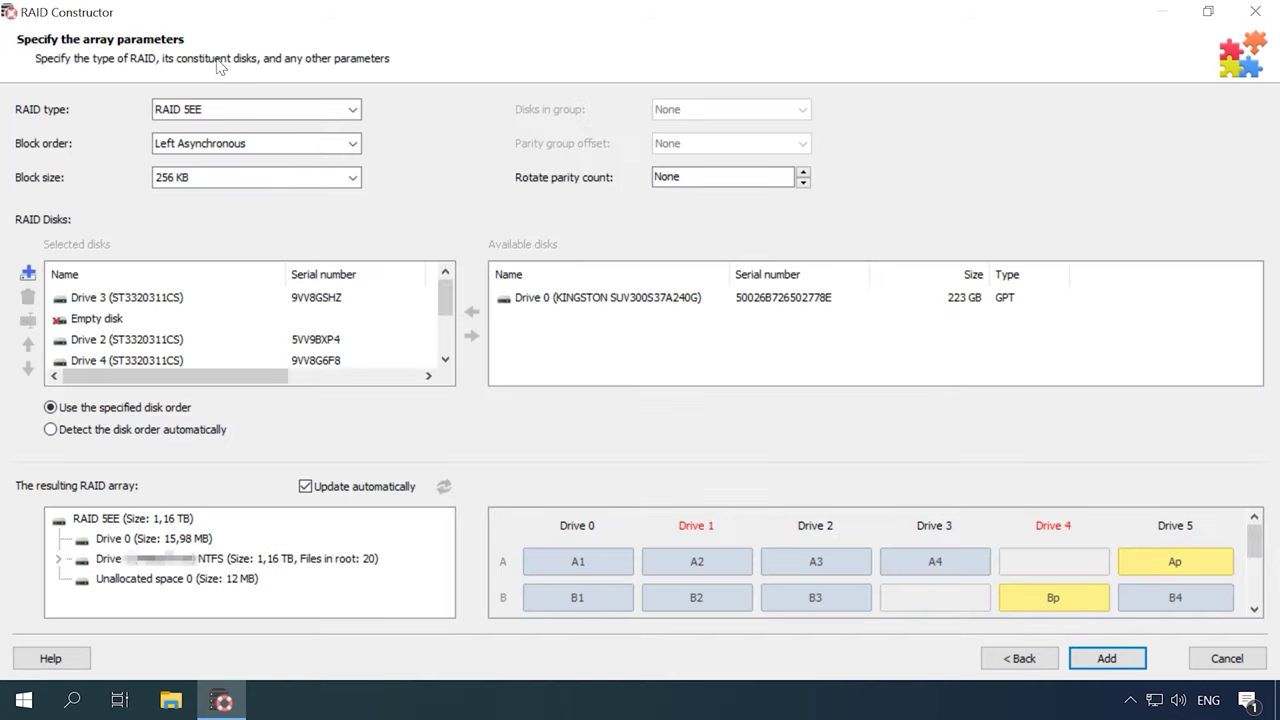
- Check the RAID 5EE type, 256 KB block size and disk order with its empty disks, and add the array to the program
{"action": "left_click", "coordinate": [270, 112]}
{"action": "left_click", "coordinate": [266, 116]}
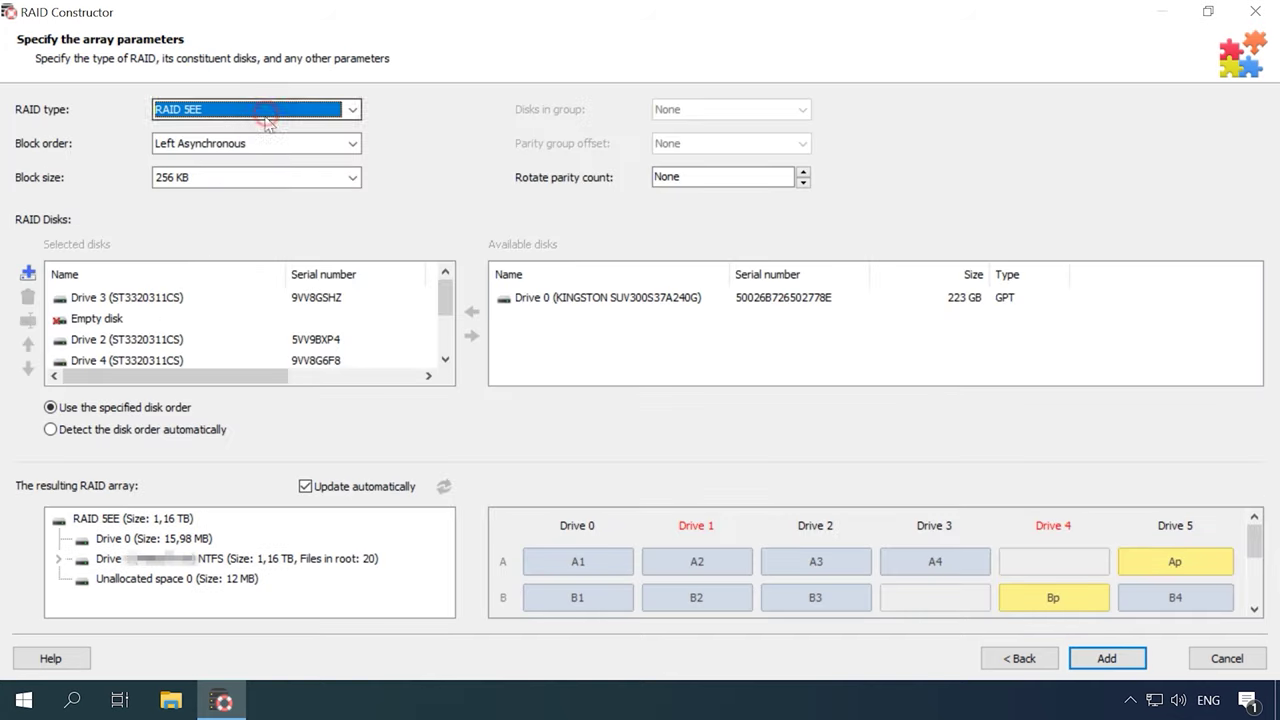
{"action": "left_click", "coordinate": [254, 177]}
{"action": "left_click", "coordinate": [255, 184]}
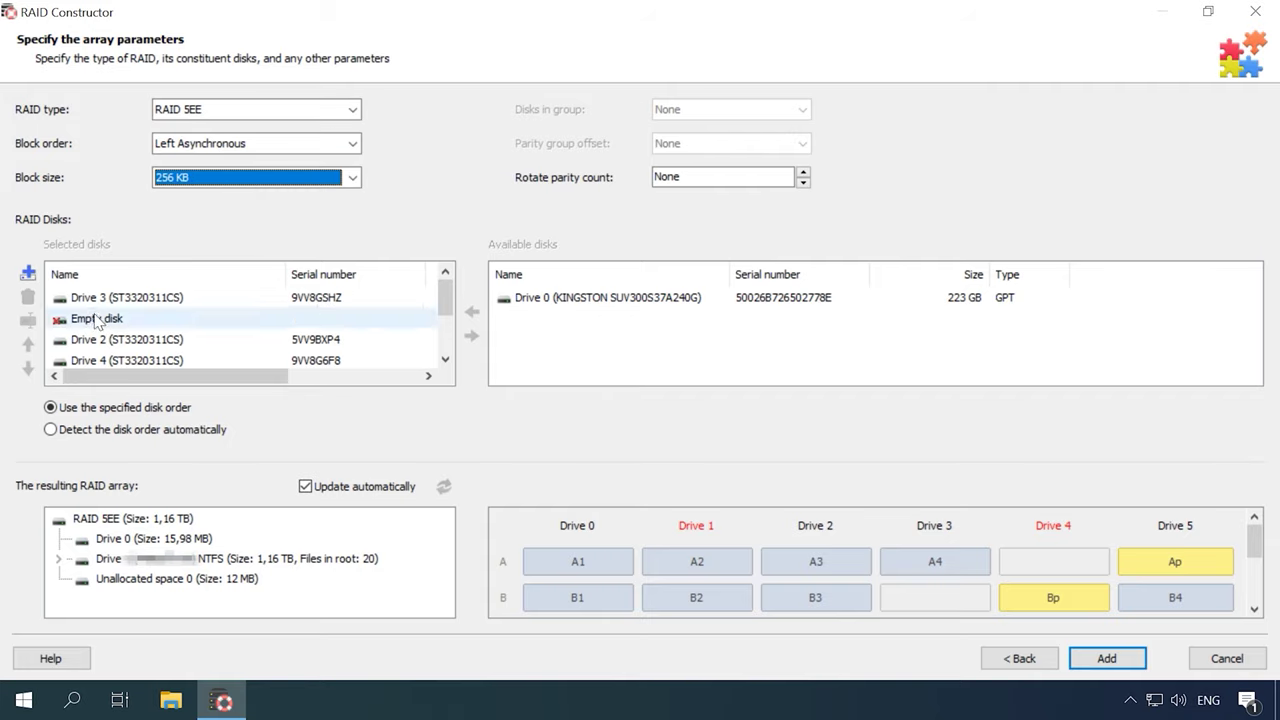
{"action": "scroll", "coordinate": [145, 328], "scroll_direction": "down", "scroll_amount": 1}
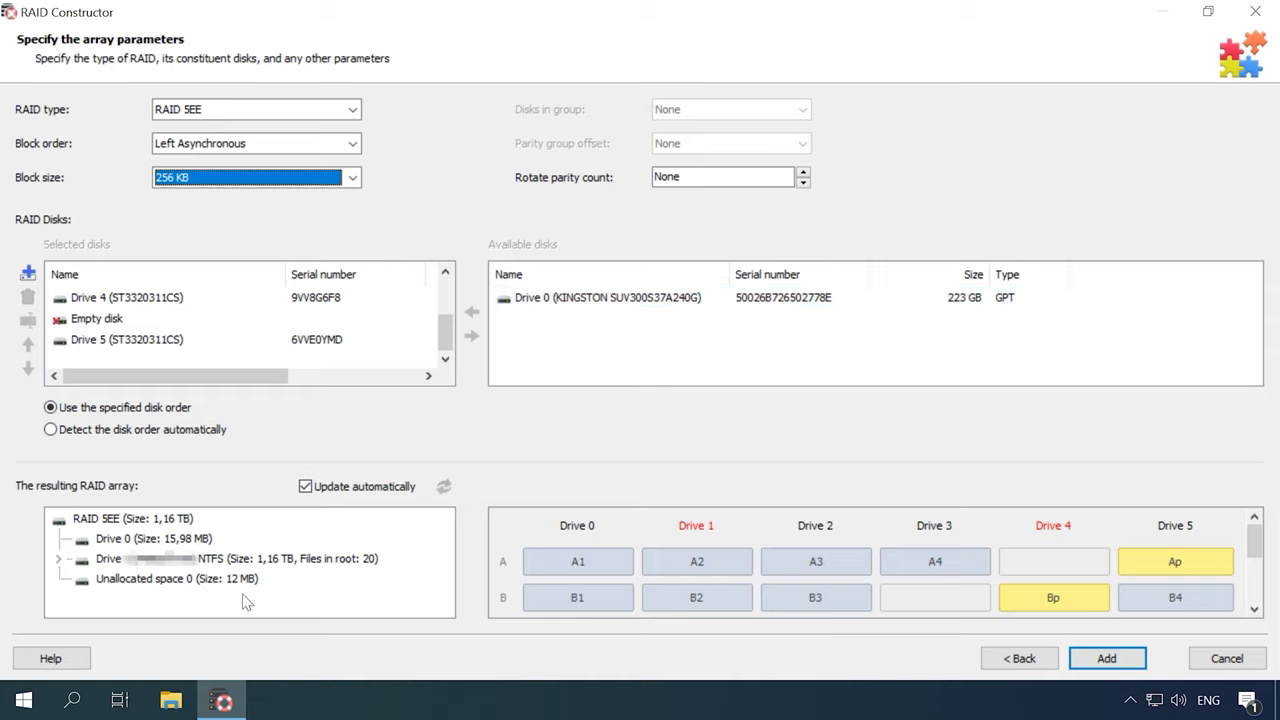
{"action": "left_click", "coordinate": [1107, 660]}
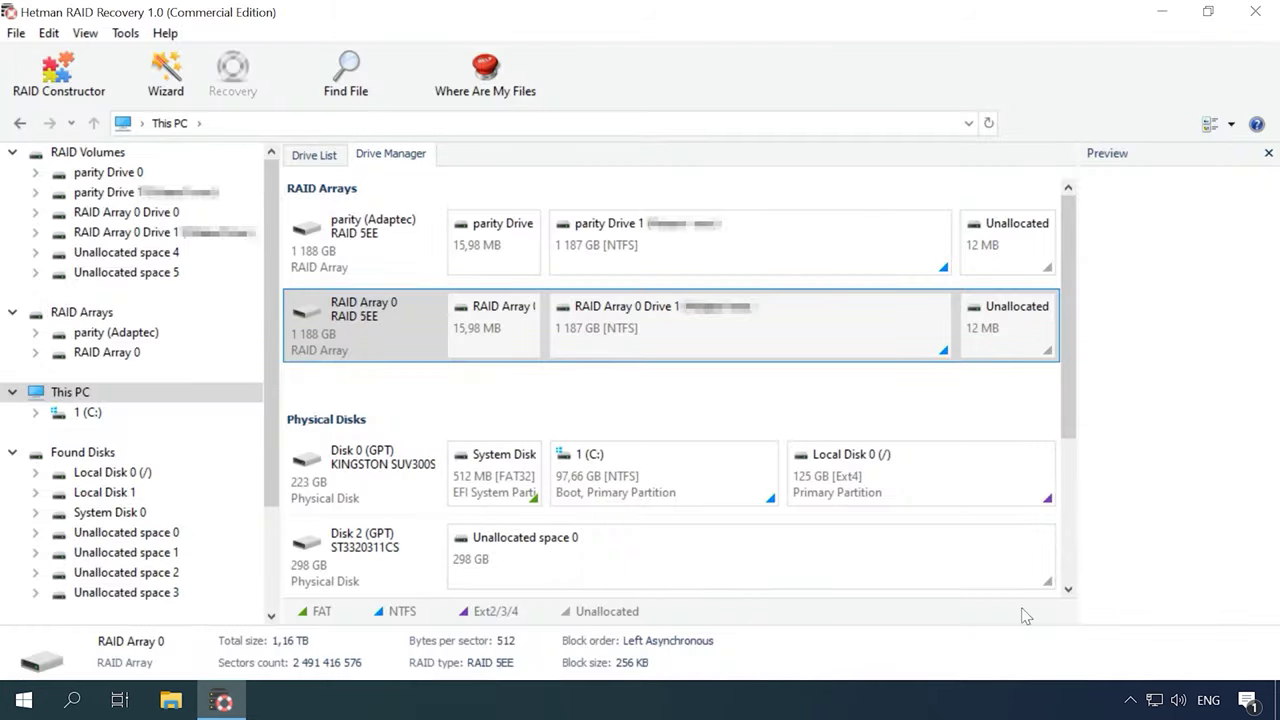
- Run a fast scan of the NTFS partition RAID Array 0 Drive 1 and look through the files found on it
{"action": "right_click", "coordinate": [708, 320]}
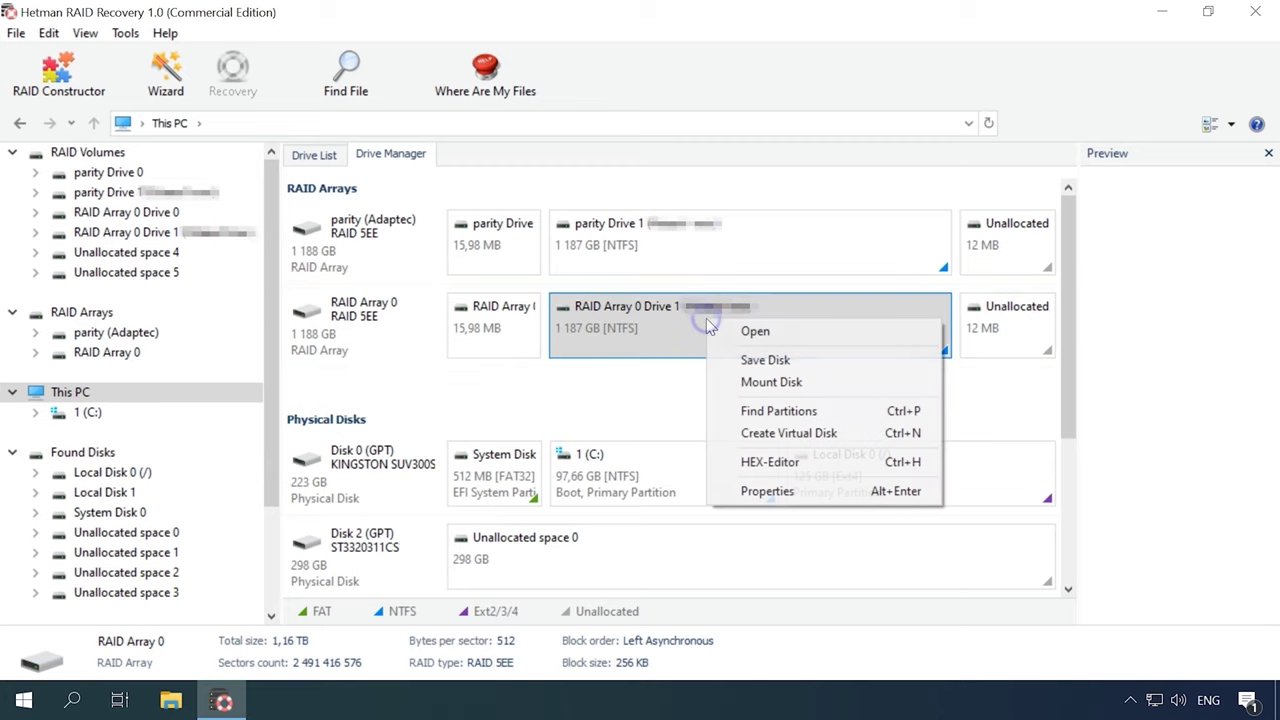
{"action": "left_click", "coordinate": [756, 334]}
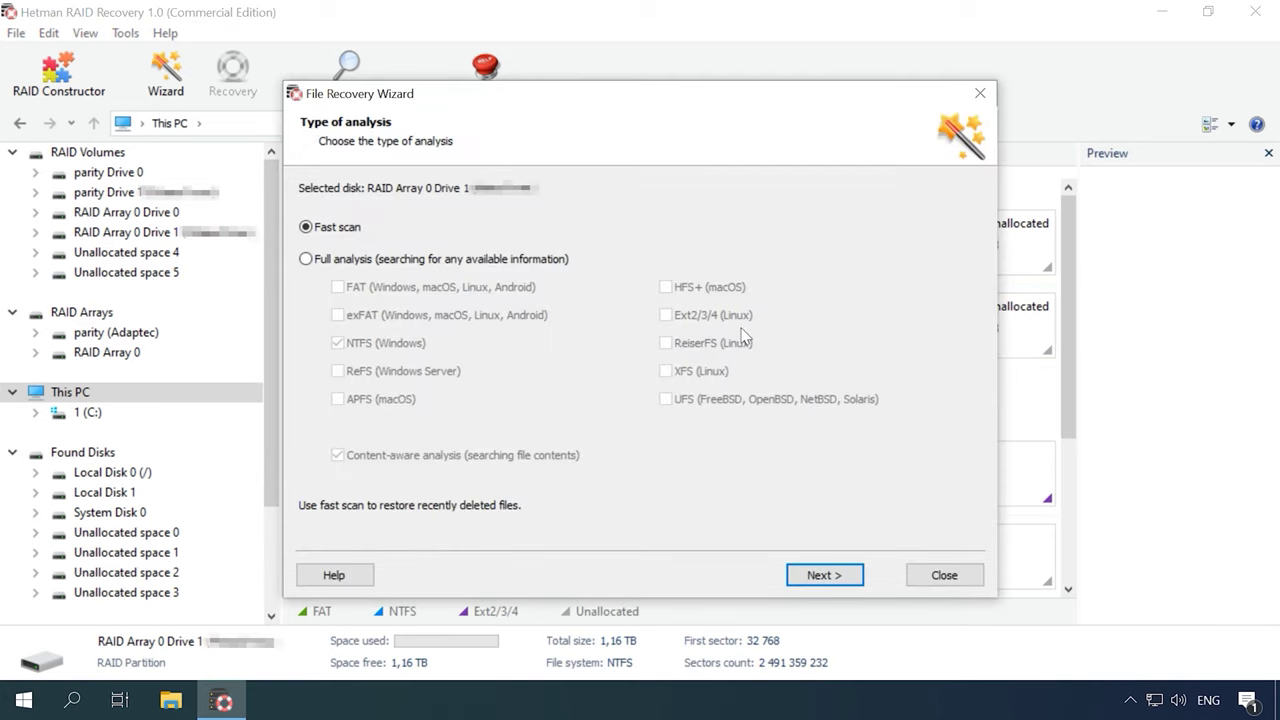
{"action": "left_click", "coordinate": [848, 575]}
{"action": "left_click", "coordinate": [842, 581]}
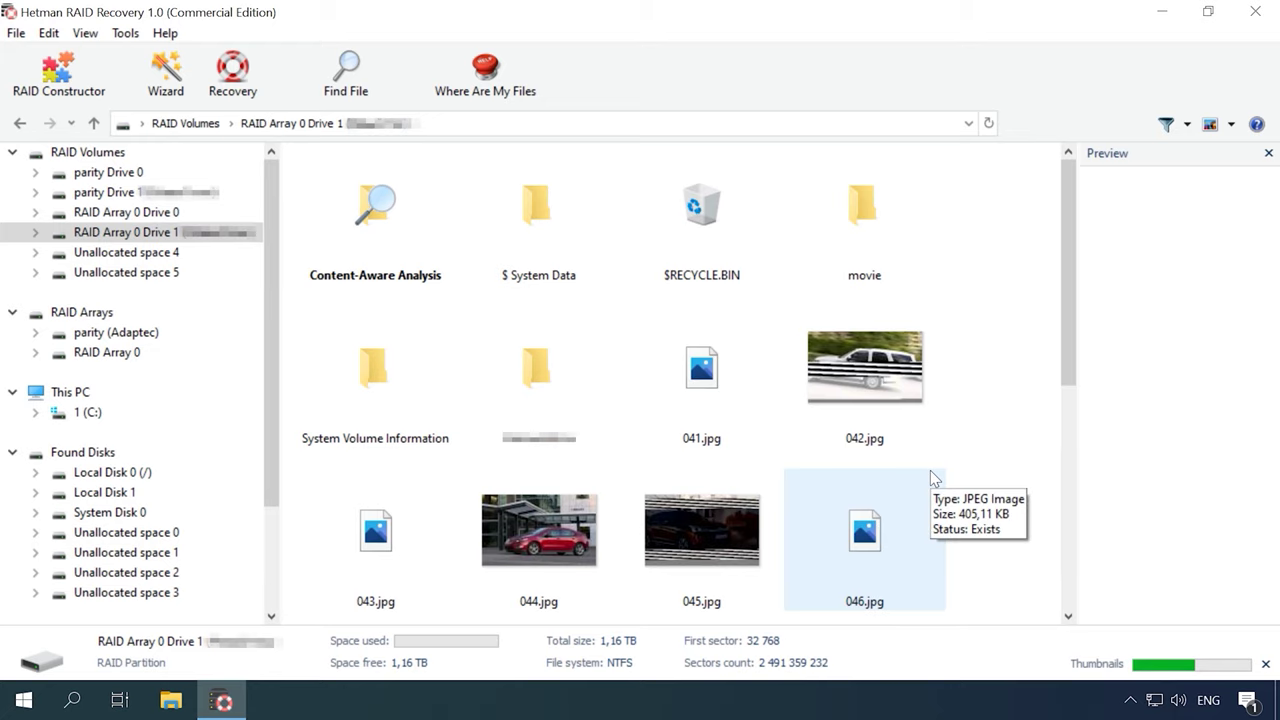
{"action": "scroll", "coordinate": [978, 515], "scroll_direction": "down", "scroll_amount": 2}
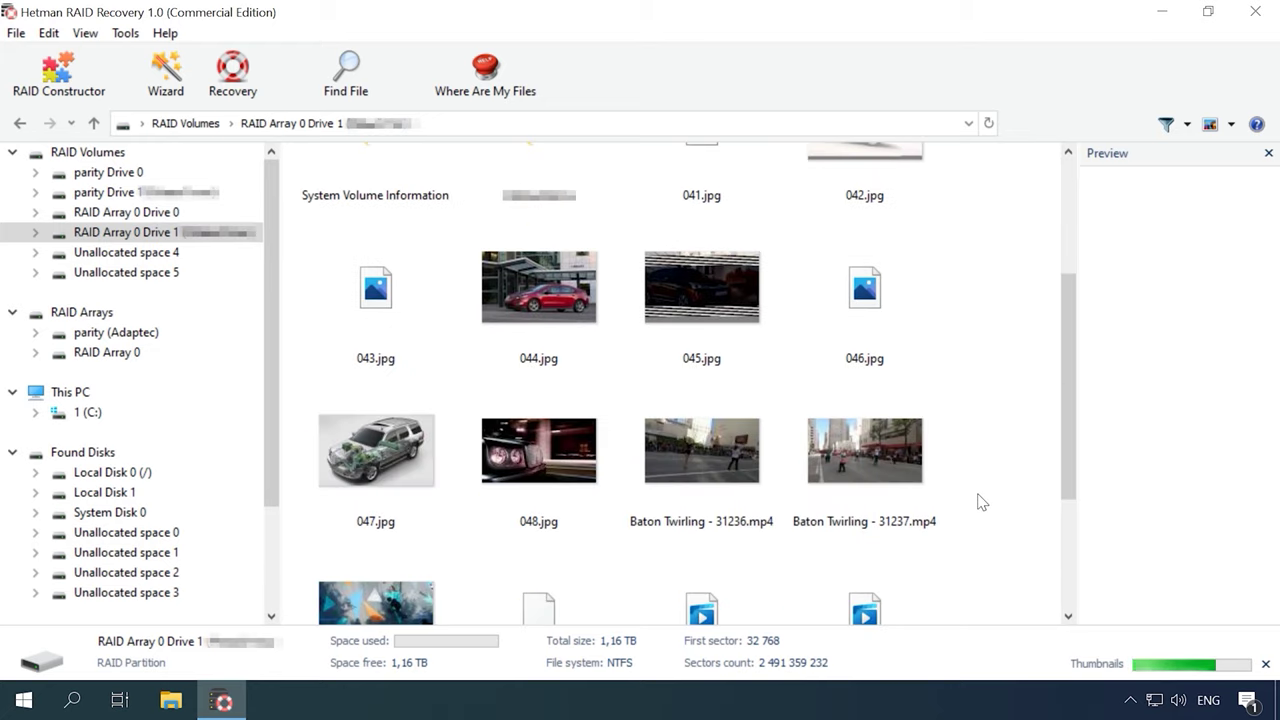
{"action": "scroll", "coordinate": [977, 500], "scroll_direction": "down", "scroll_amount": 2}
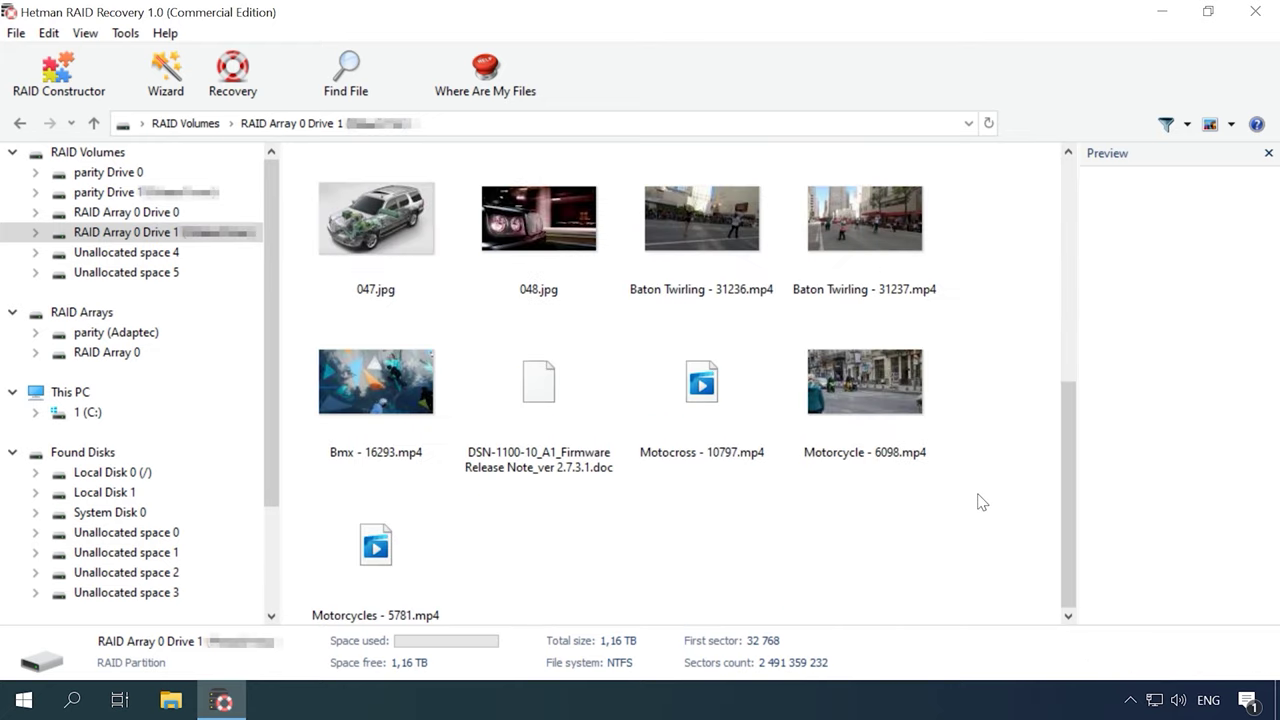
{"action": "scroll", "coordinate": [980, 500], "scroll_direction": "up", "scroll_amount": 4}
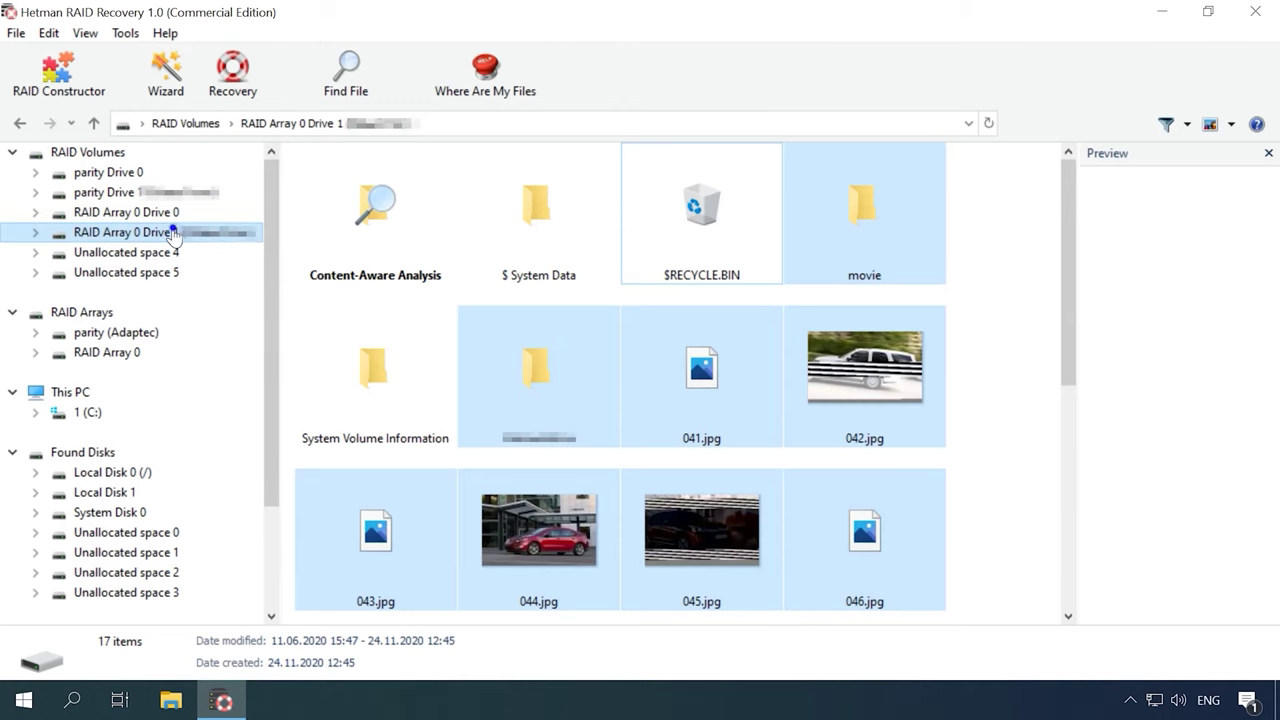
- Run a full analysis of RAID Array 0 Drive 1 for NTFS only, with content-aware analysis turned off
{"action": "right_click", "coordinate": [173, 234]}
{"action": "left_click", "coordinate": [235, 269]}
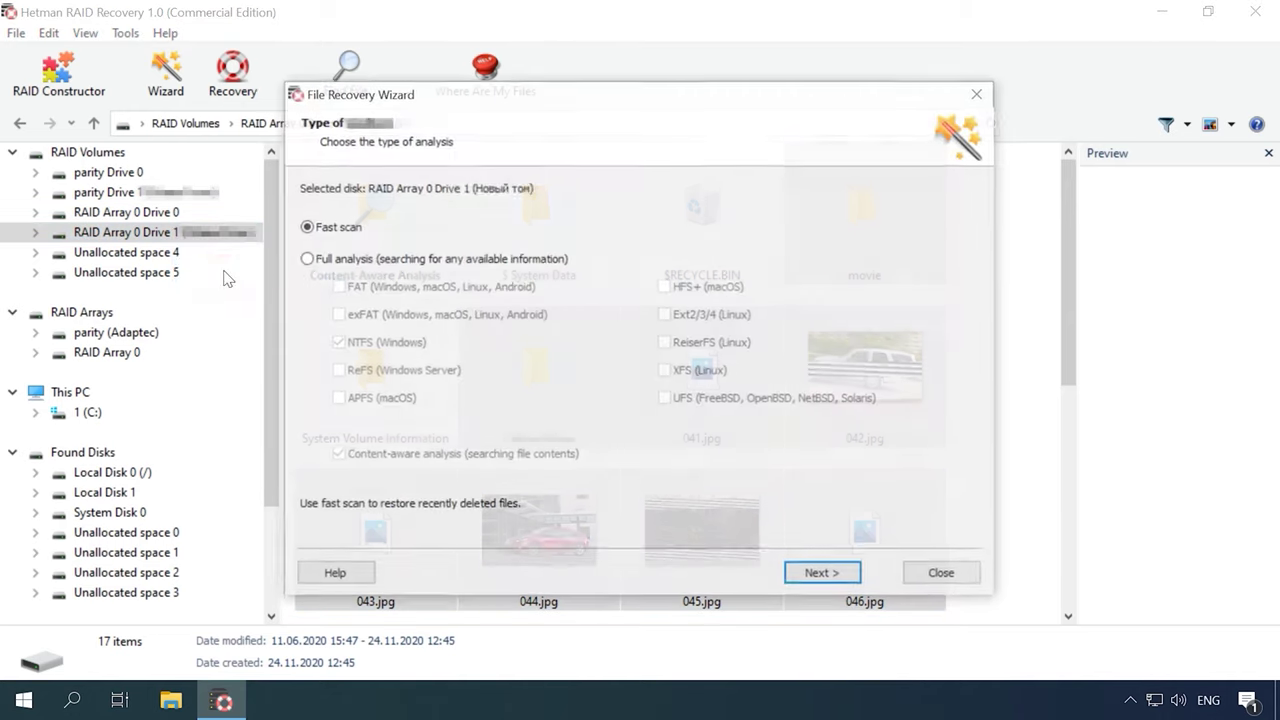
{"action": "left_click", "coordinate": [357, 262]}
{"action": "left_click", "coordinate": [368, 455]}
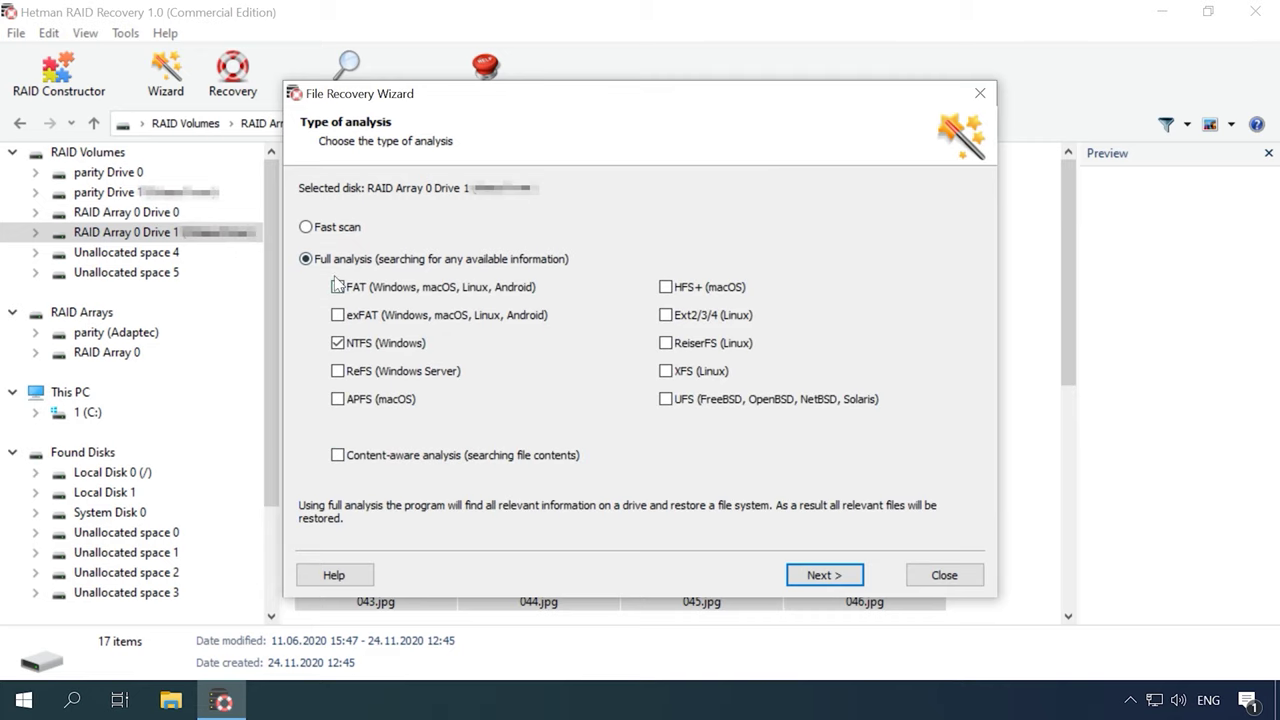
{"action": "left_click", "coordinate": [828, 580]}
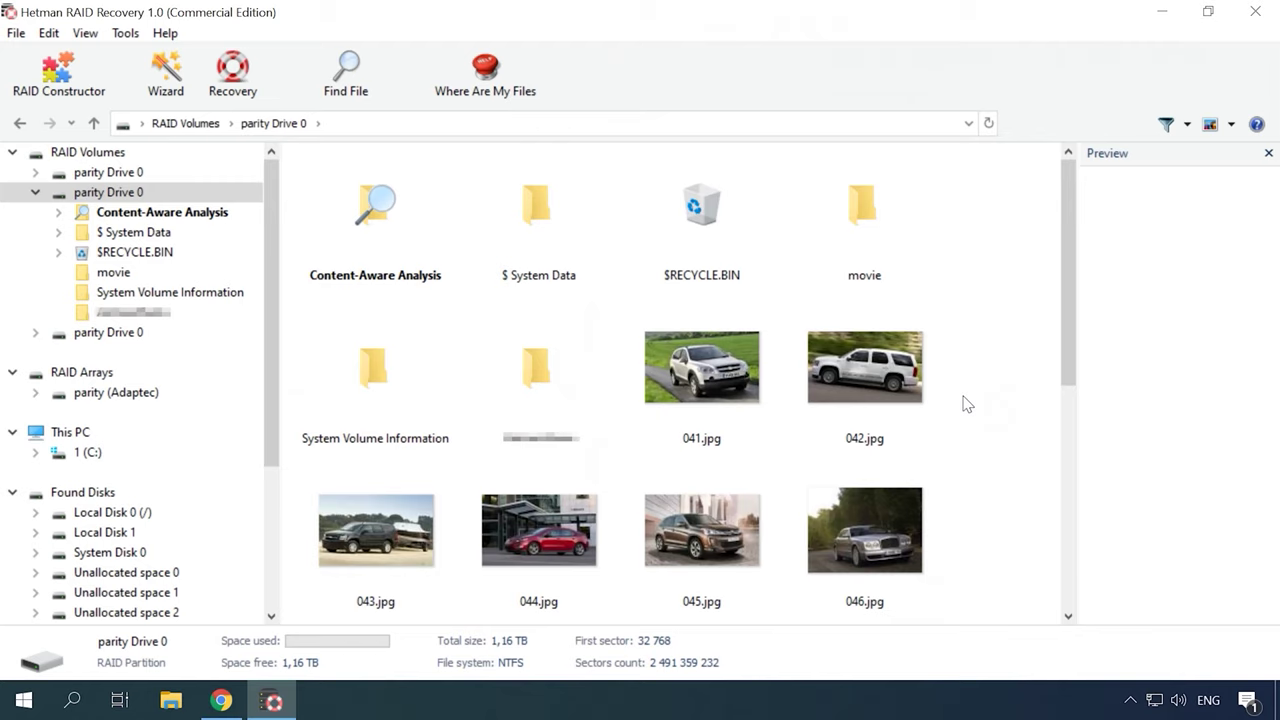
- Select all found items except Content-Aware Analysis, $ System Data, System Volume Information and $RECYCLE.BIN
{"action": "key", "text": "ctrl+a"}
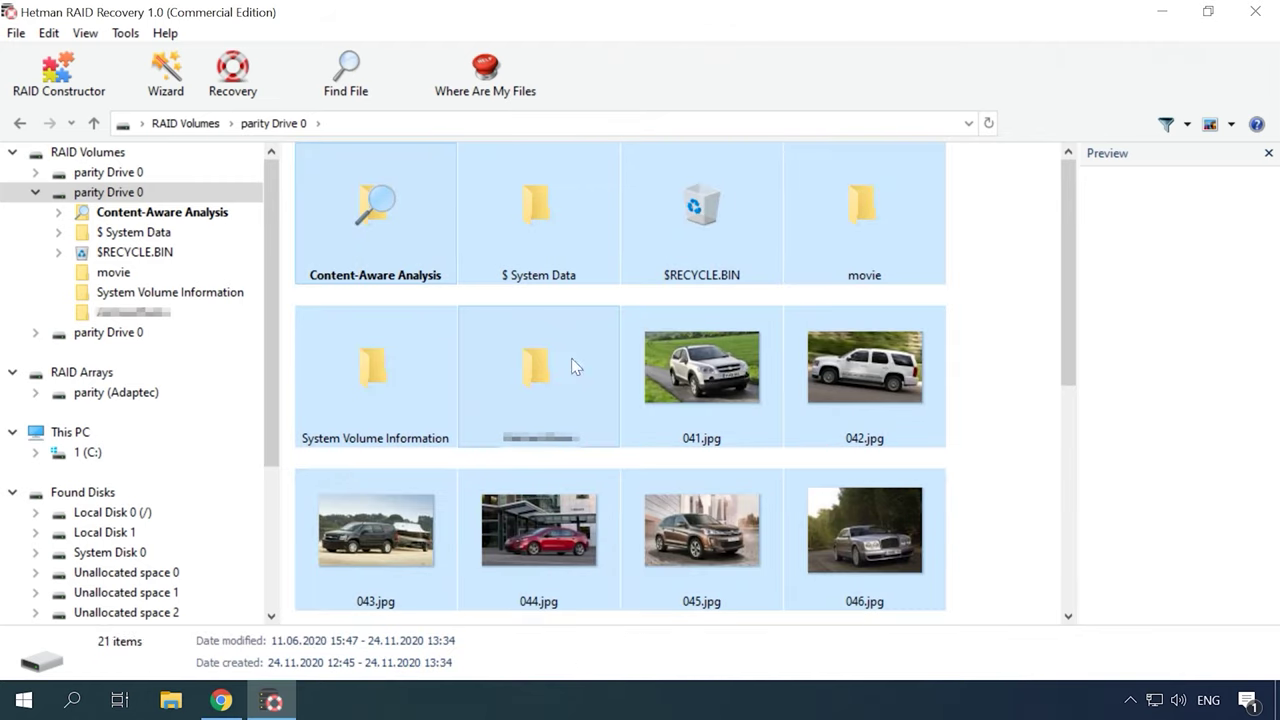
{"action": "left_click", "coordinate": [332, 371], "text": "ctrl"}
{"action": "left_click", "coordinate": [371, 254], "text": "ctrl"}
{"action": "left_click", "coordinate": [560, 250], "text": "ctrl"}
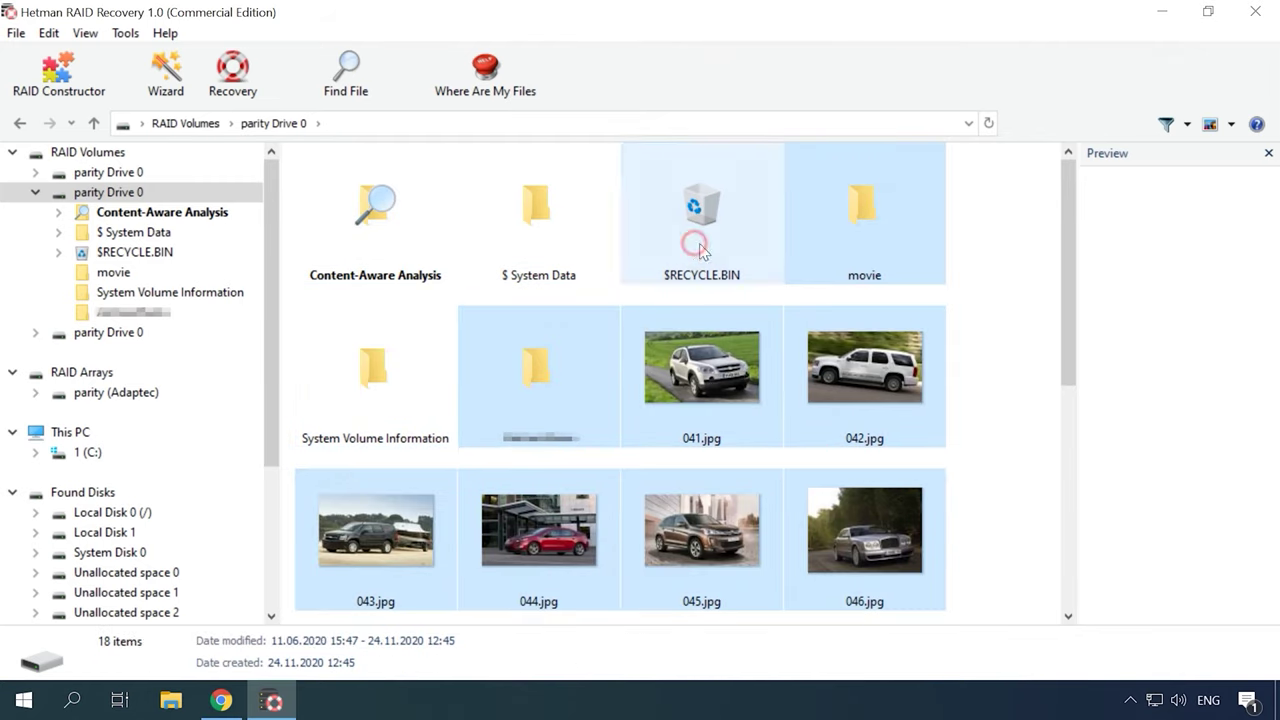
{"action": "left_click", "coordinate": [702, 245], "text": "ctrl"}
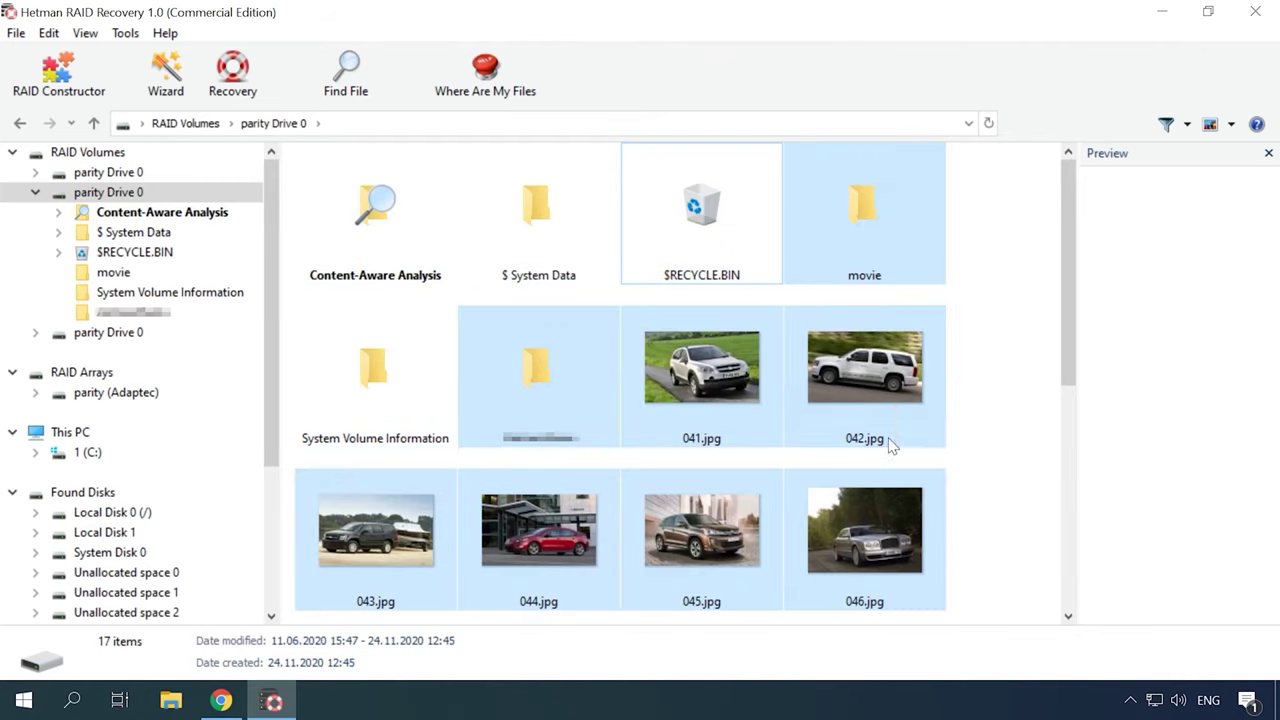
- Recover the selected files to the hard disk path C:\1\, keeping the folder structure and alternate data streams, and finish the wizard
{"action": "left_click", "coordinate": [233, 95]}
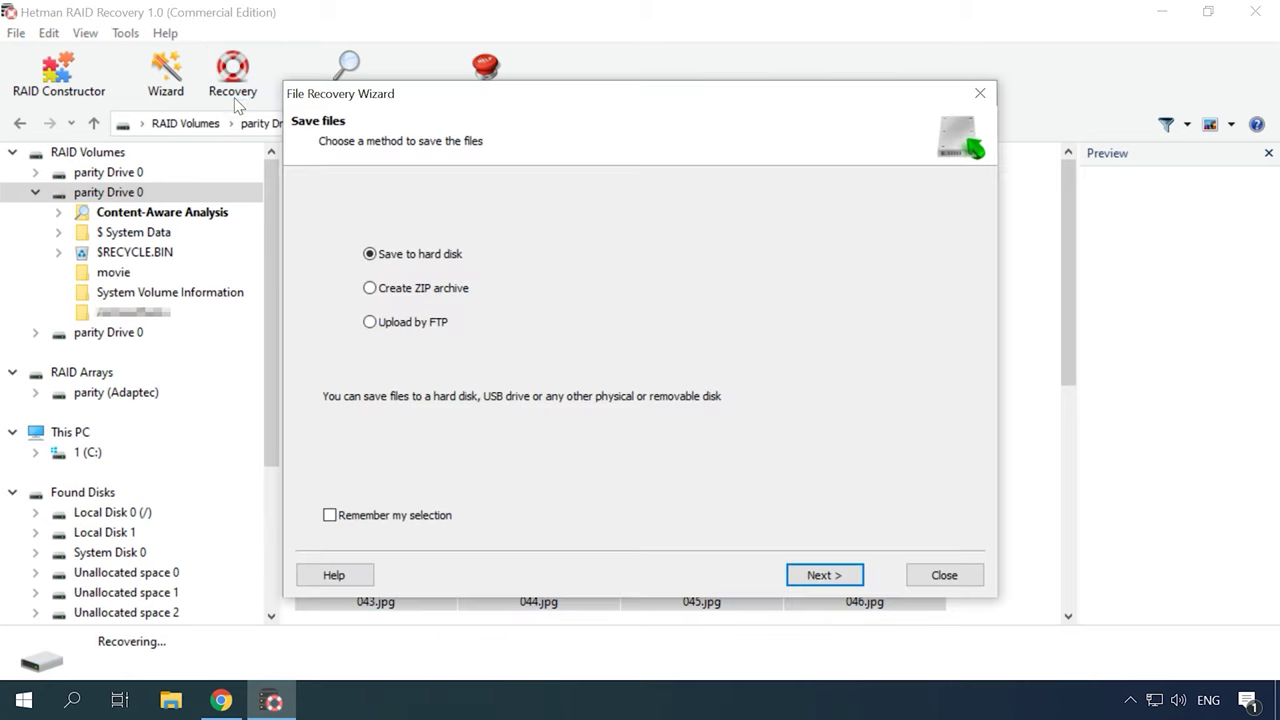
{"action": "left_click", "coordinate": [822, 575]}
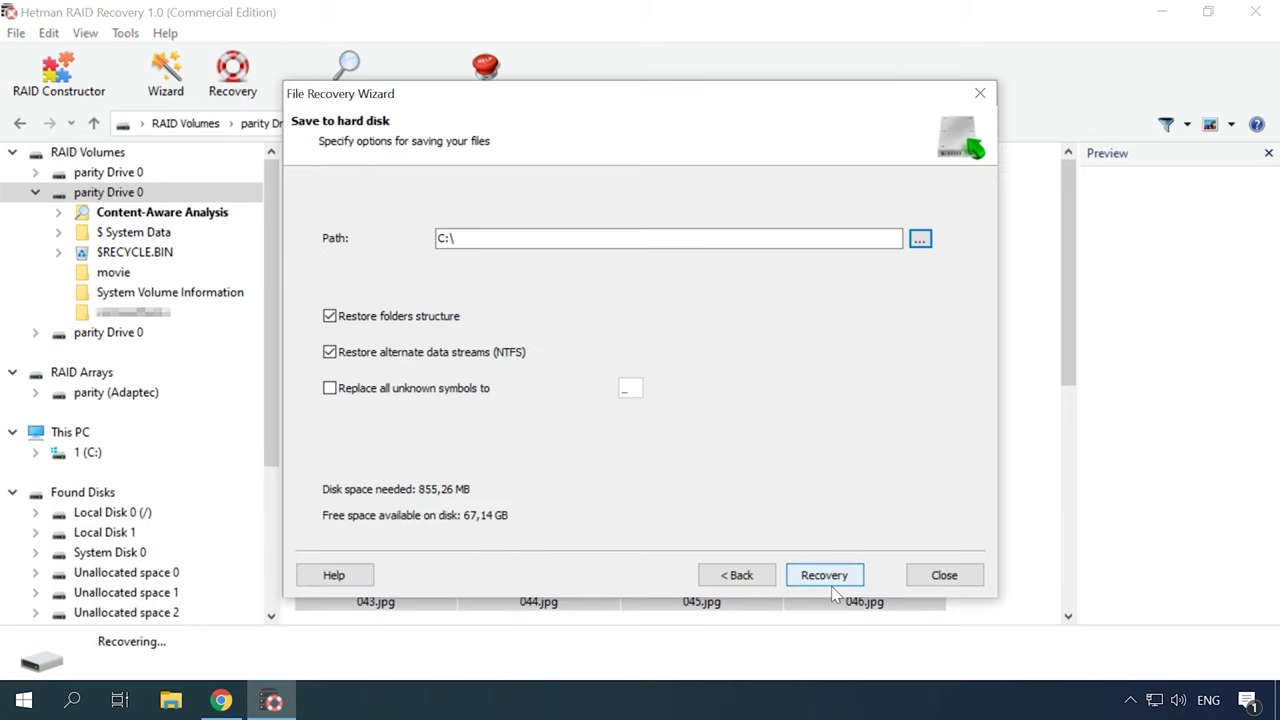
{"action": "left_click", "coordinate": [502, 238]}
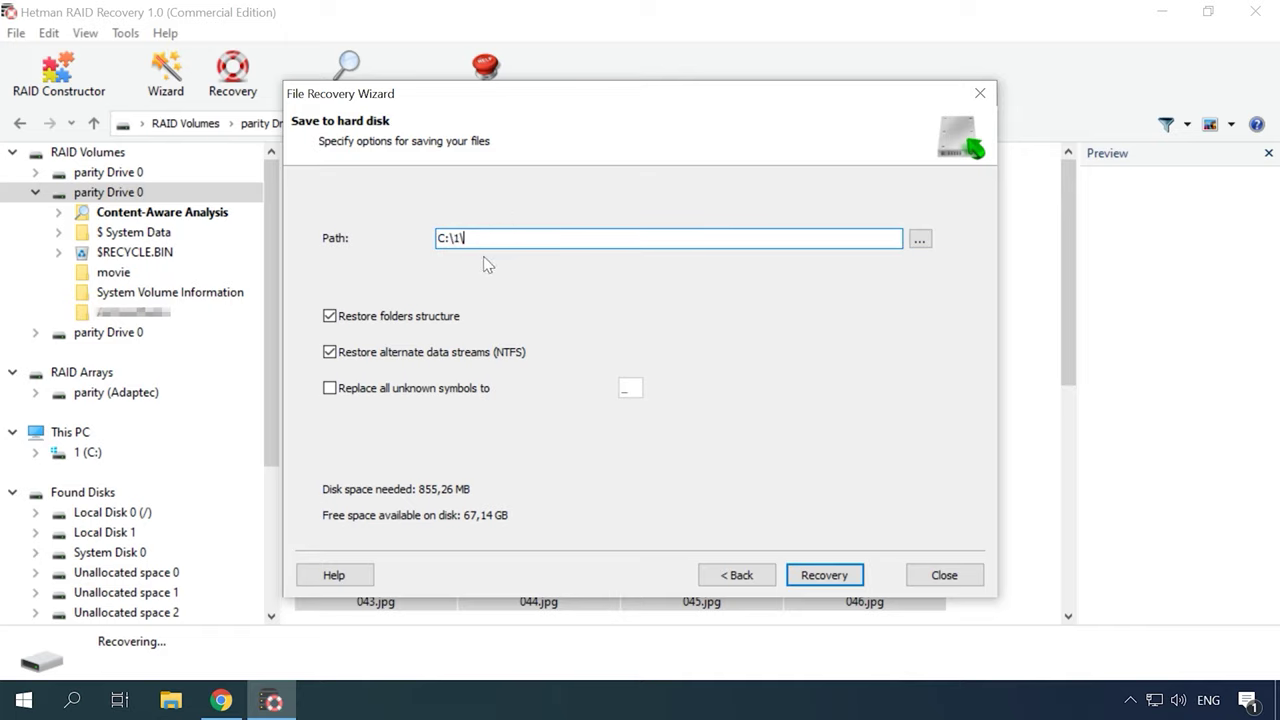
{"action": "left_click", "coordinate": [825, 576]}
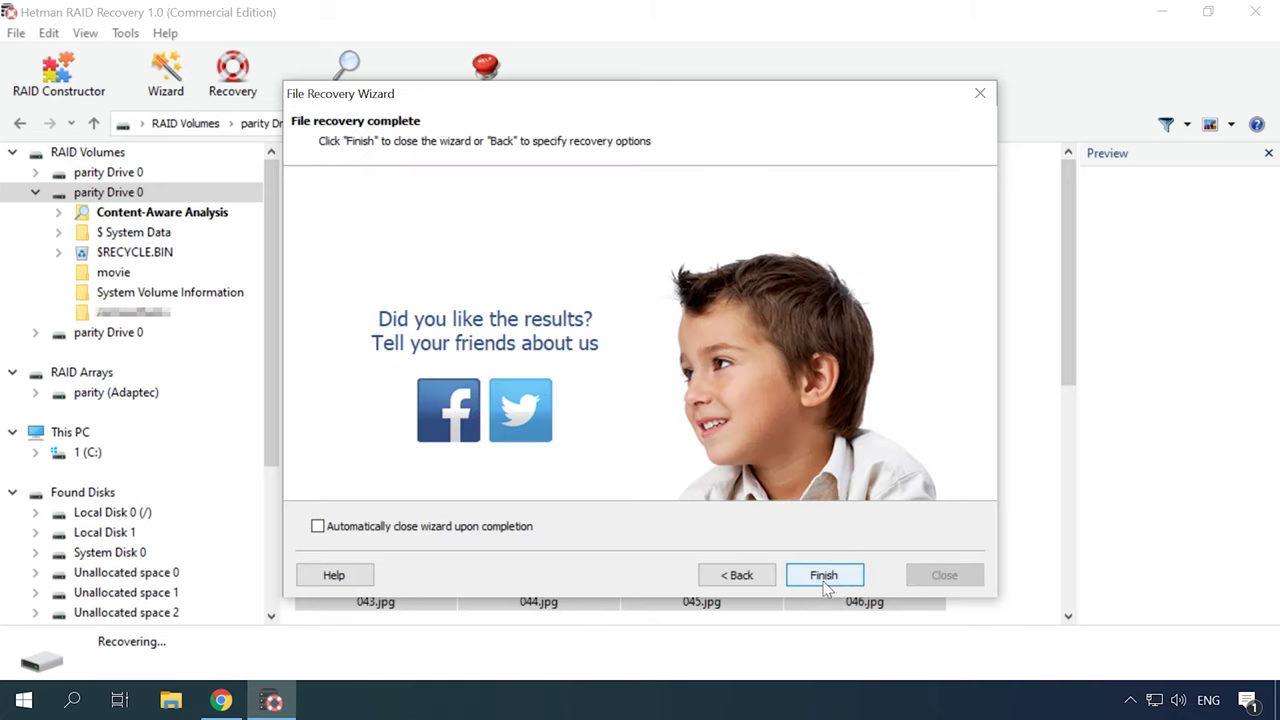
{"action": "left_click", "coordinate": [829, 584]}
- Switch to File Explorer and open the folder C:\1 to check the recovered files
{"action": "left_click", "coordinate": [170, 700]}
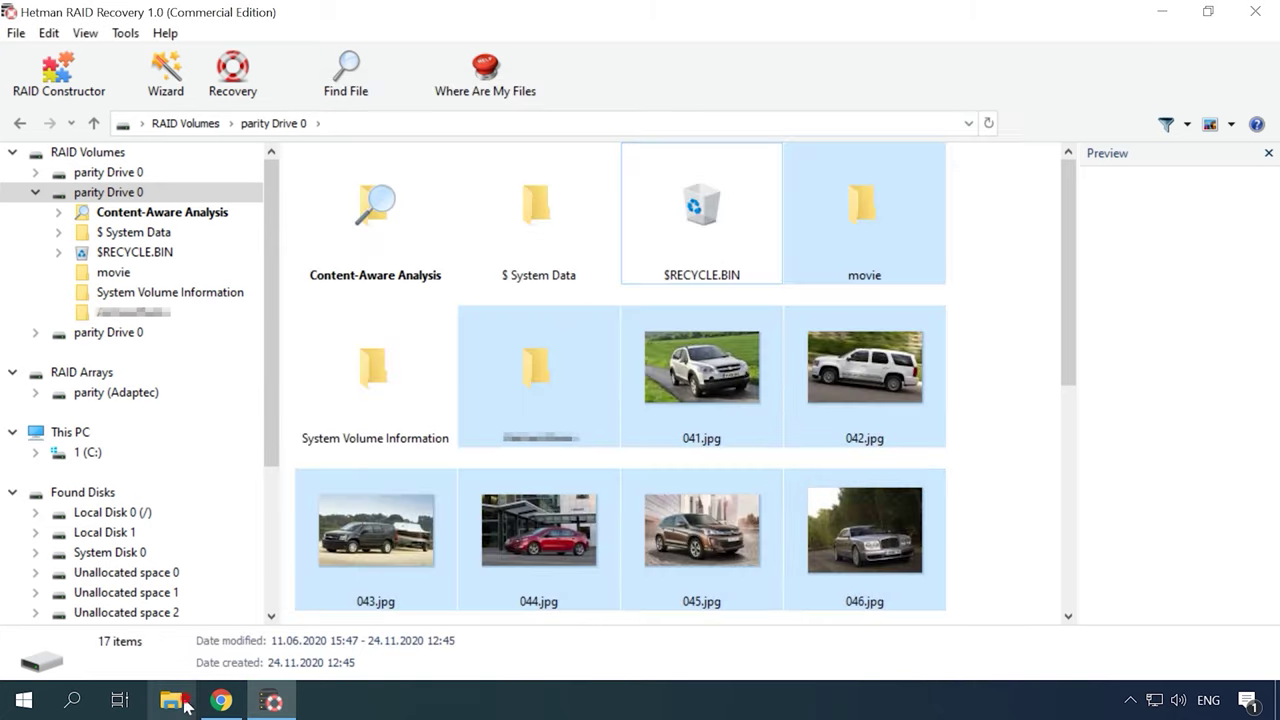
{"action": "double_click", "coordinate": [215, 130]}
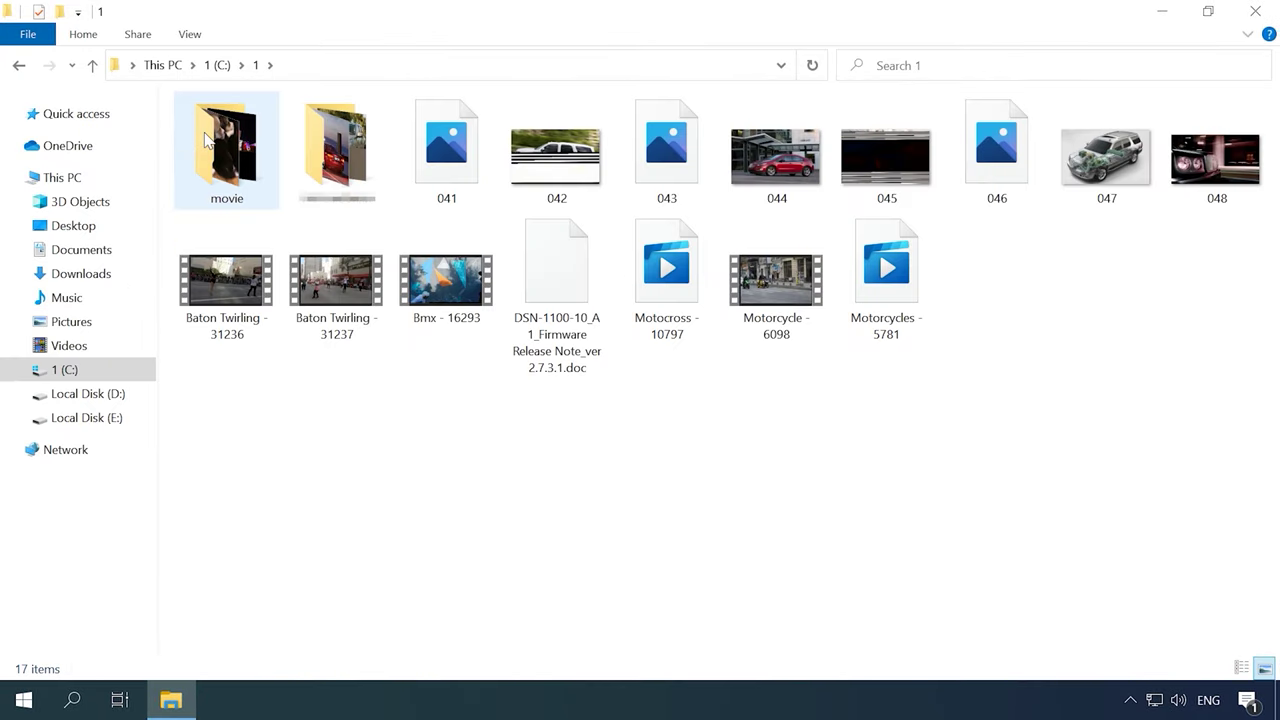